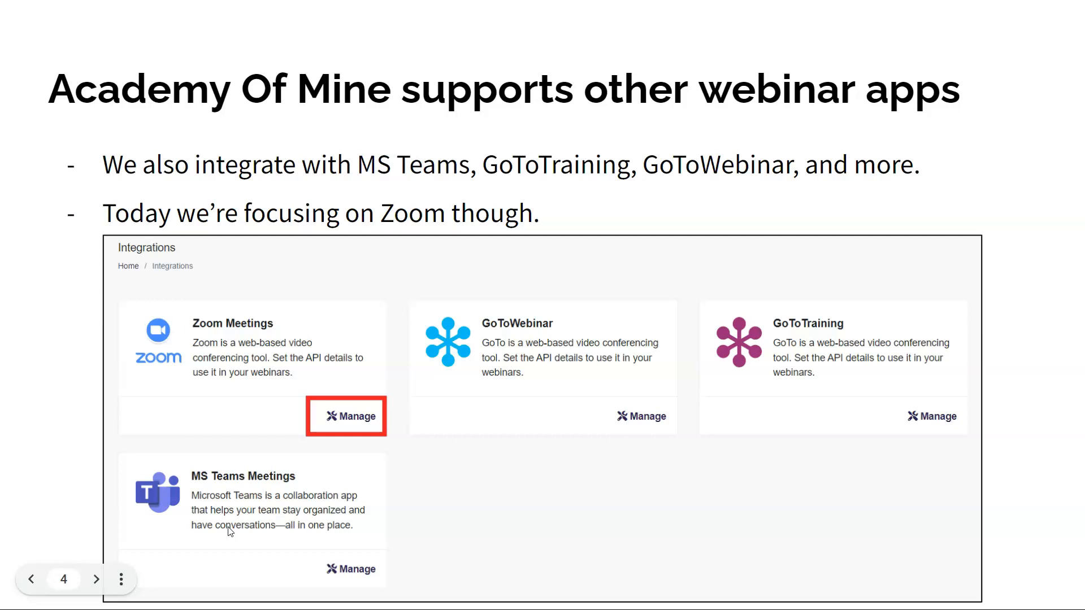
click(720, 399)
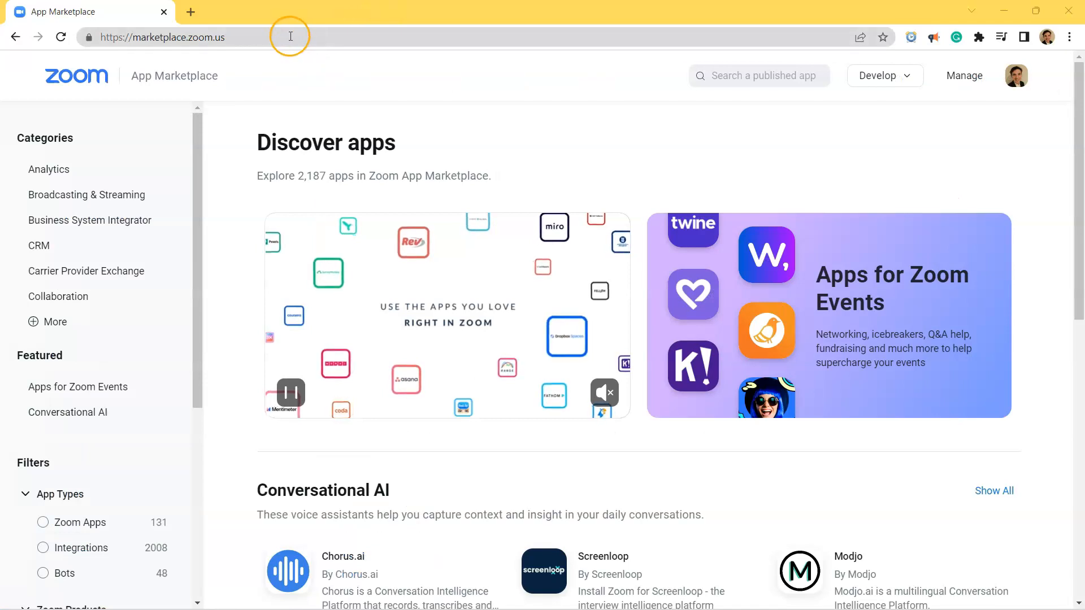
Go to the Zoom App Marketplace and open the account's existing JWT app from the Build App page.
click(290, 35)
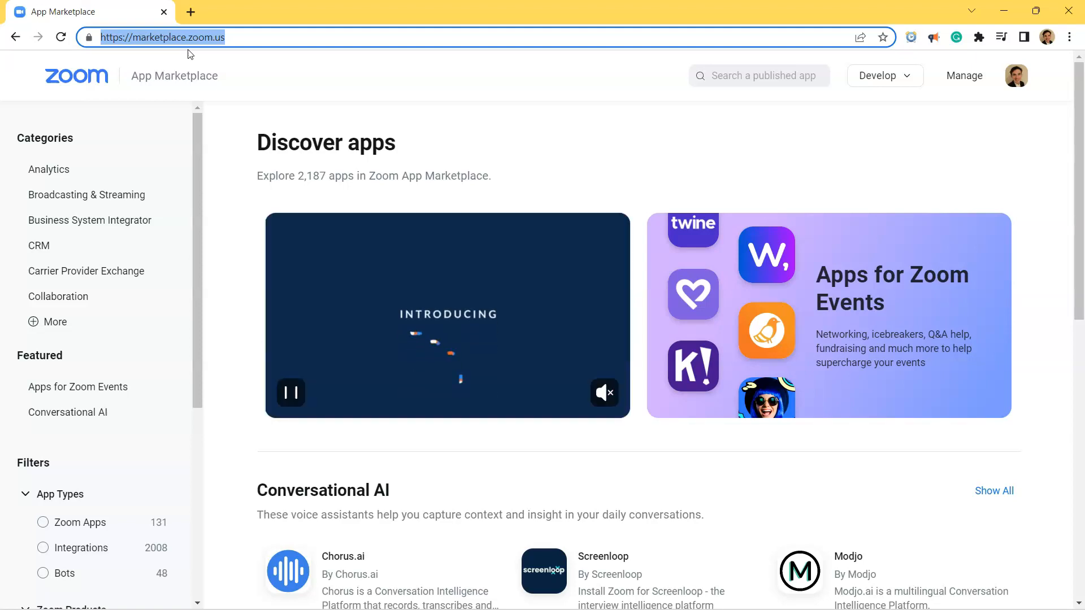
click(220, 116)
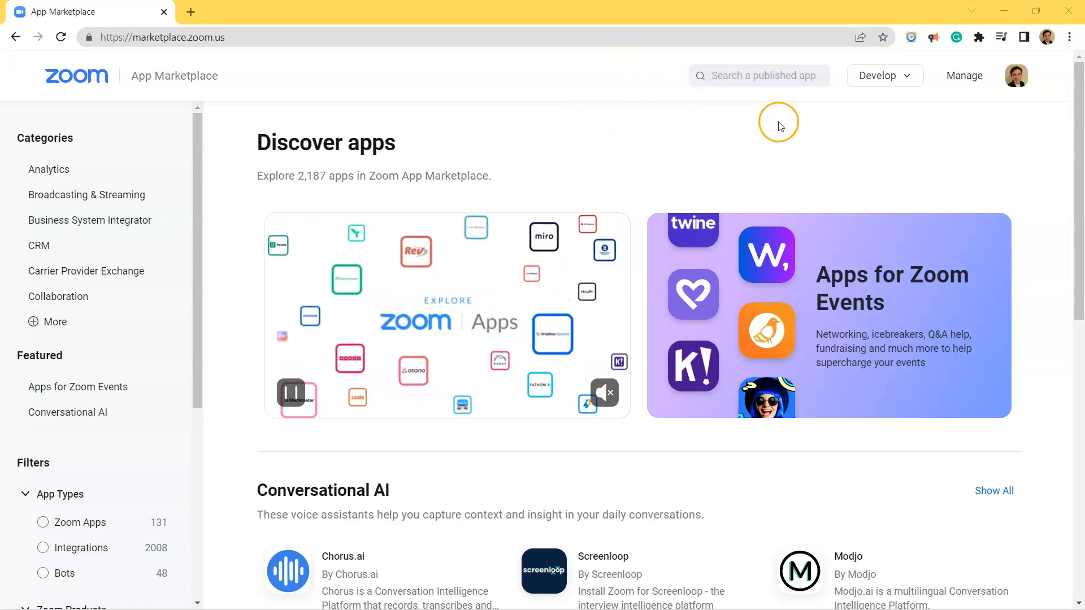
click(884, 84)
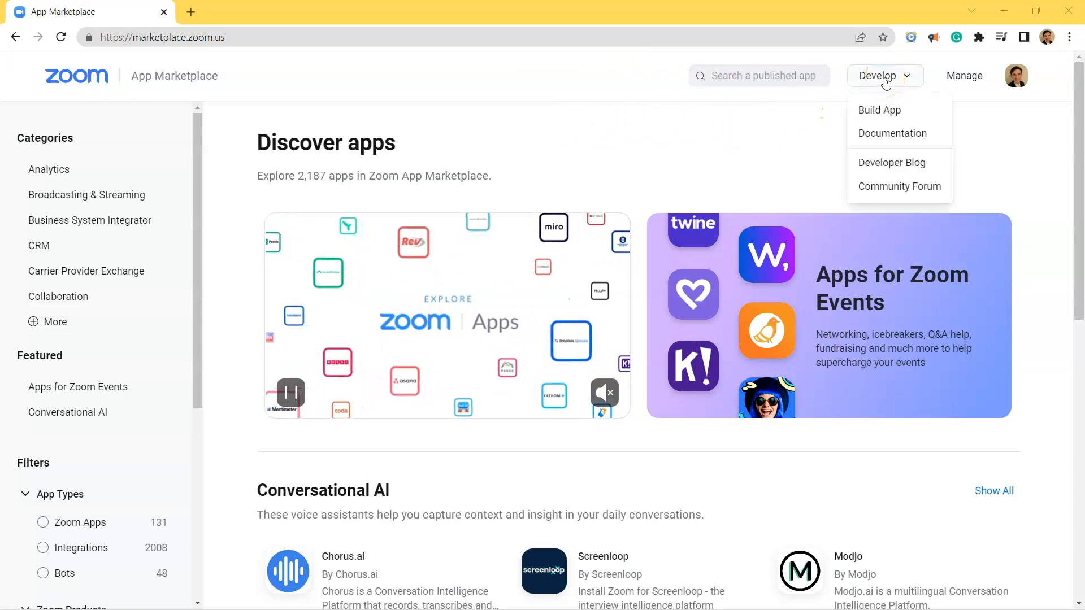
click(882, 111)
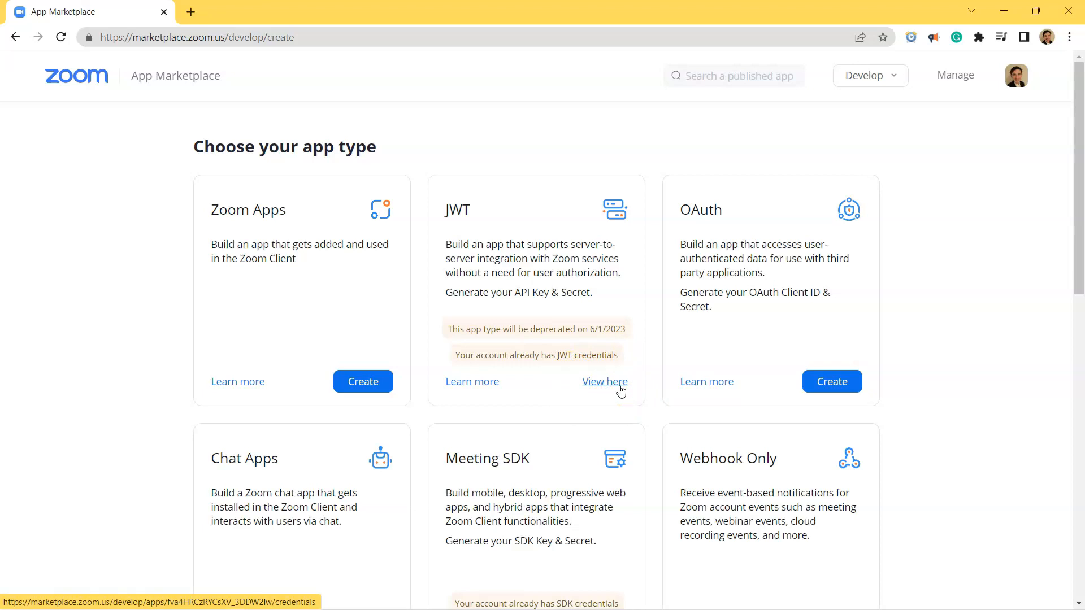
click(262, 271)
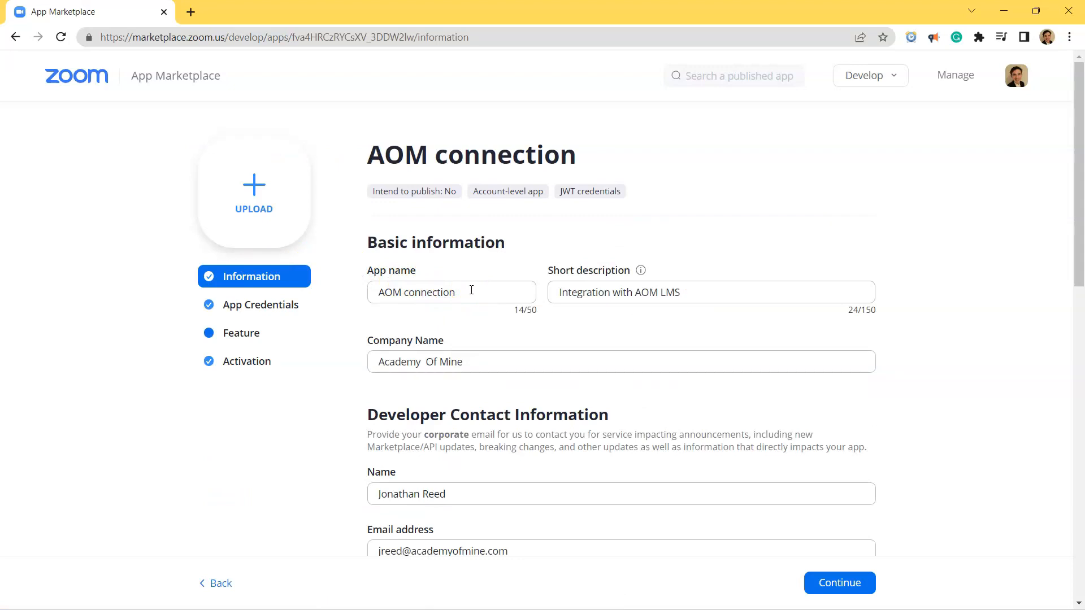
Review the JWT app's name, short description and company information.
drag(471, 290, 326, 280)
drag(685, 294, 585, 292)
click(585, 292)
scroll(534, 339, down, 4)
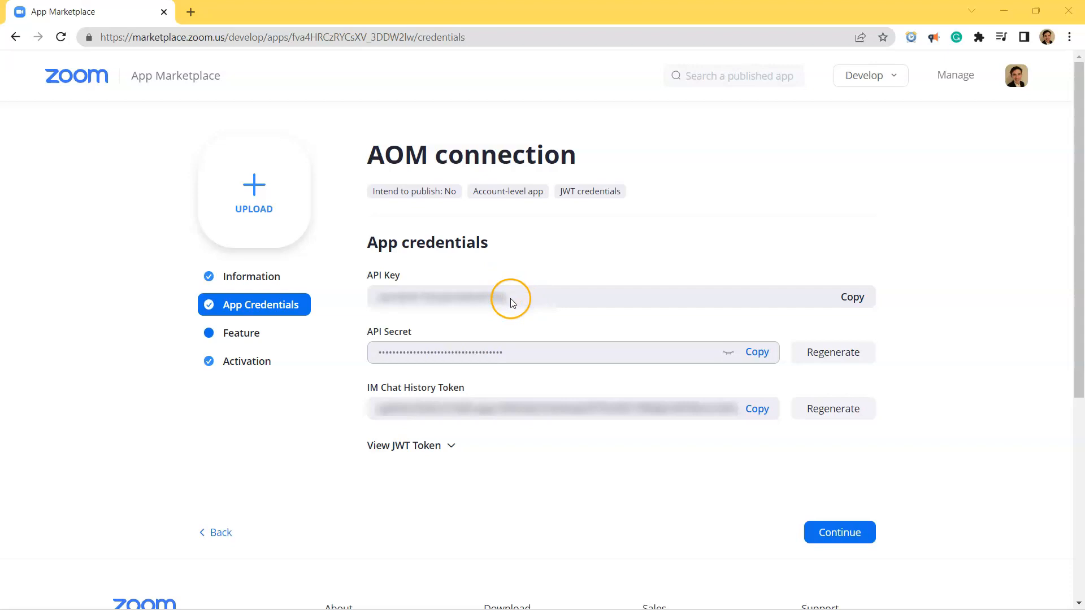
Copy the JWT app's API Key from its App Credentials page.
drag(511, 361, 358, 368)
click(521, 315)
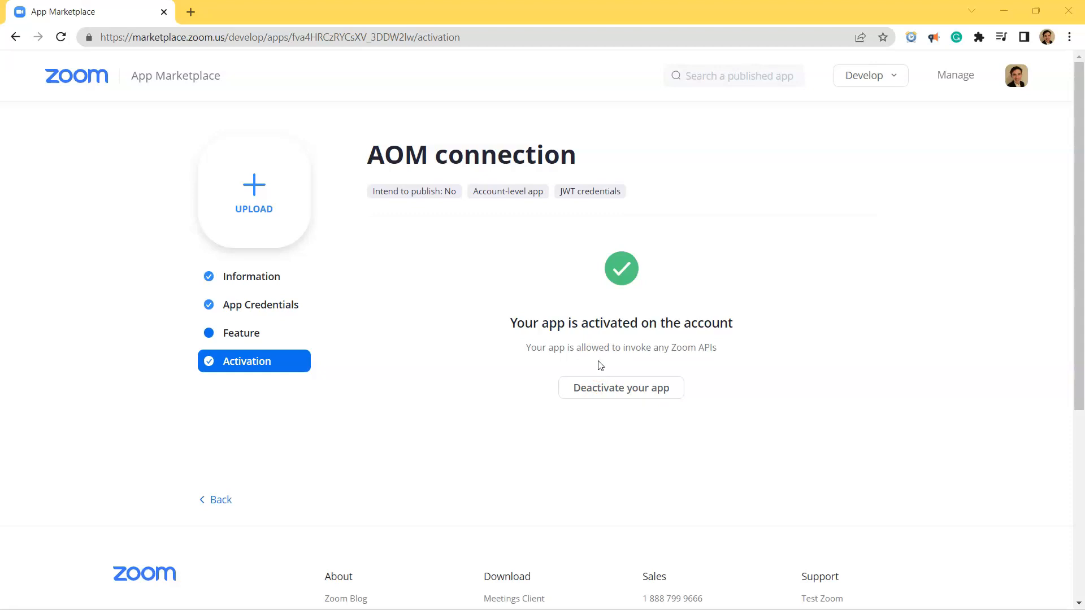
Open the Academy Of Mine dashboard in a new tab and open the Zoom Meetings integration settings.
click(190, 11)
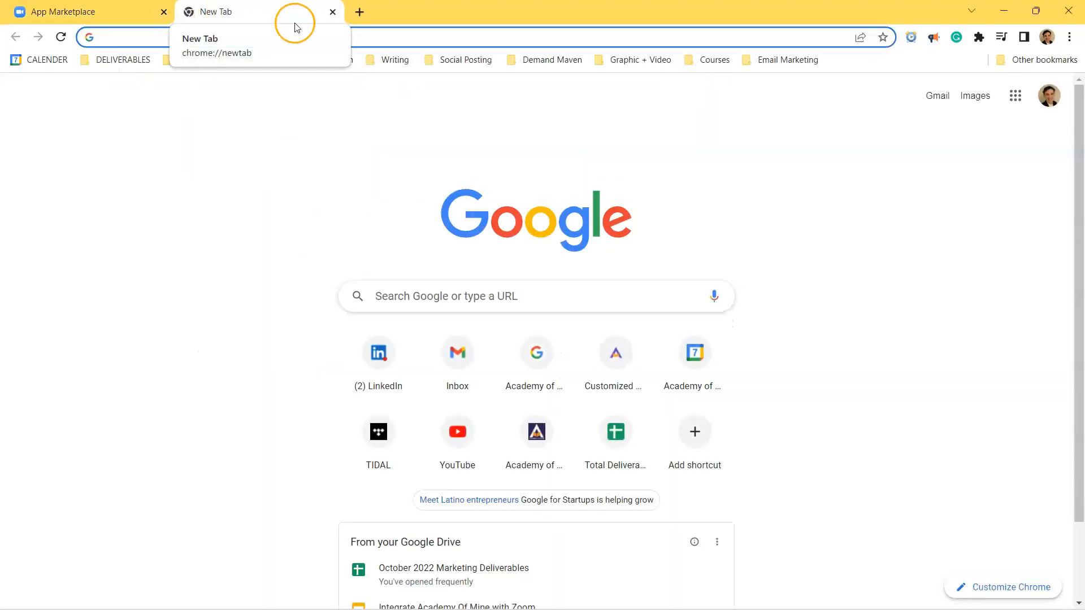
click(243, 61)
click(230, 84)
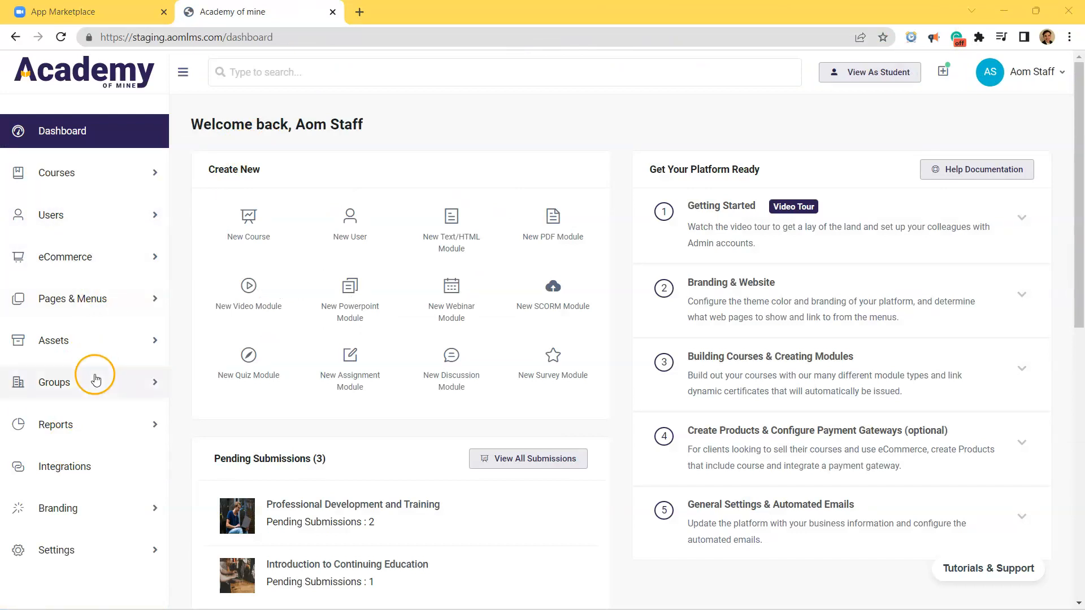
click(85, 476)
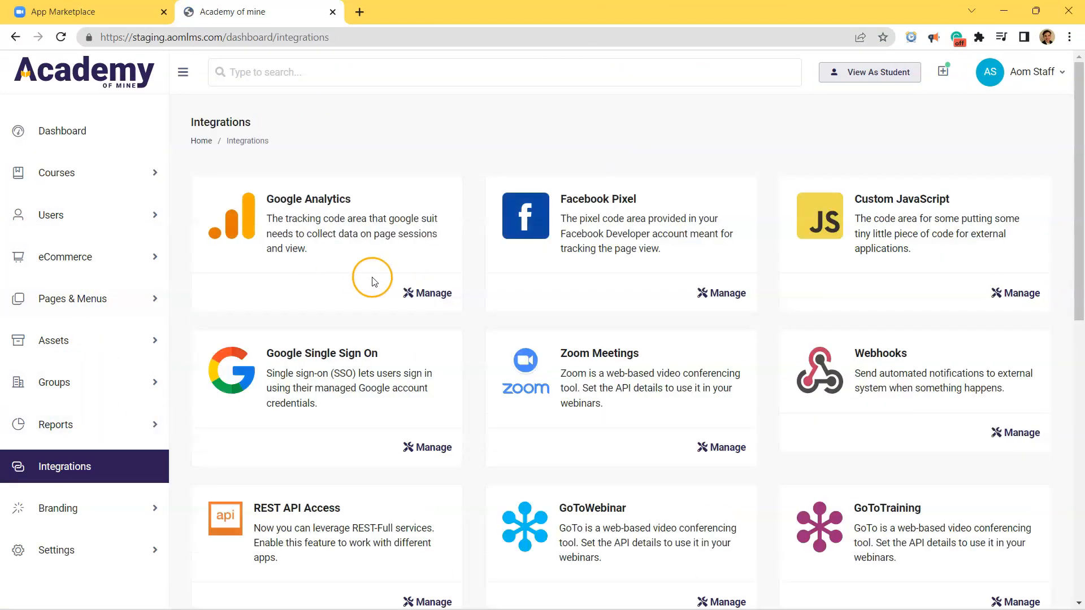
click(723, 447)
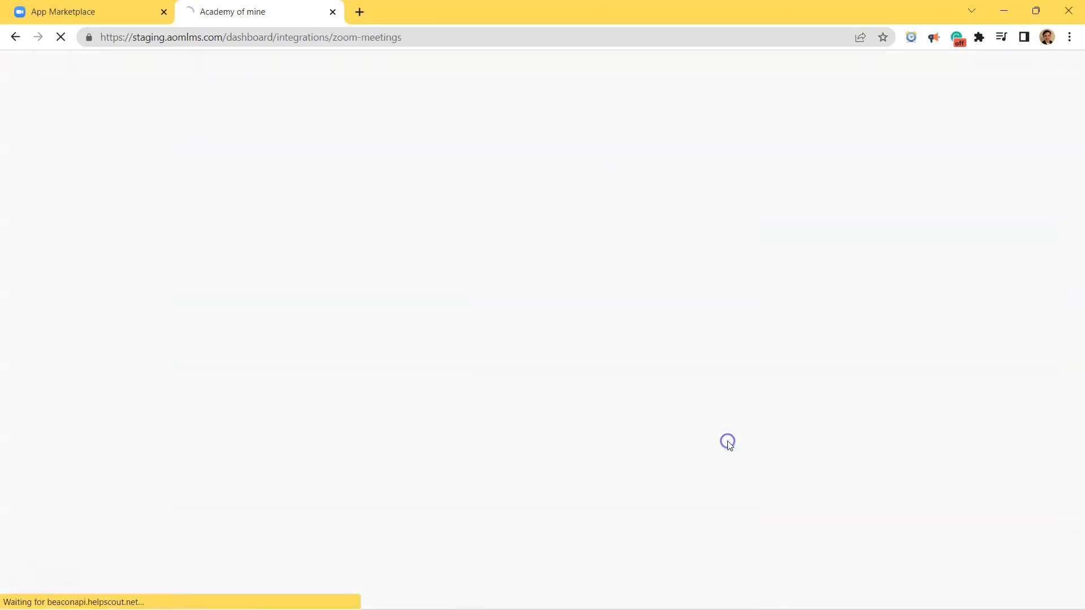
Fill in the JWT App API Key and paste the JWT App Secret into the Zoom Settings.
drag(375, 334, 126, 332)
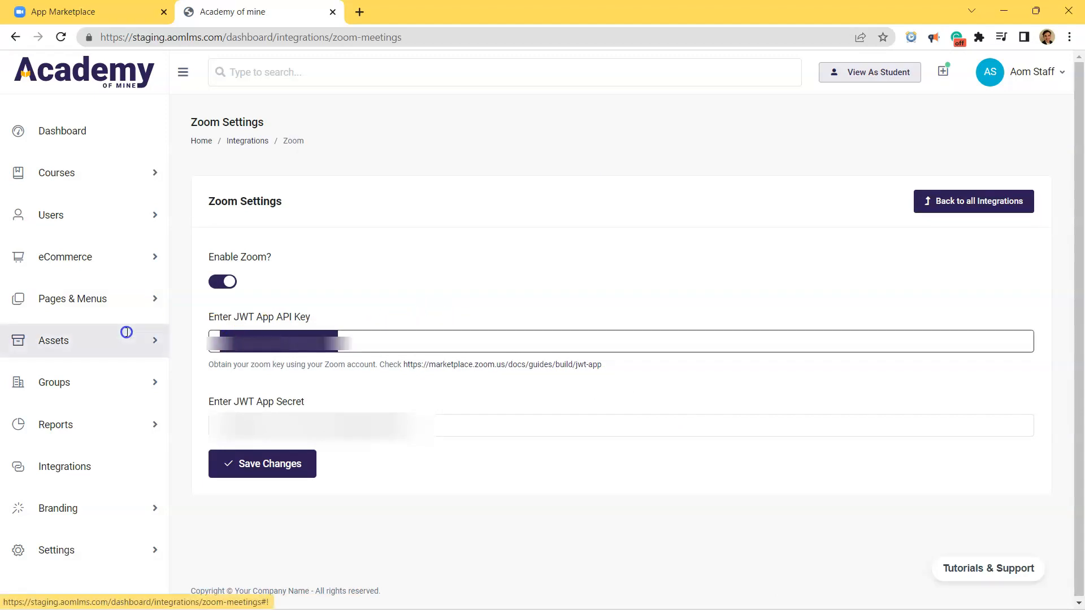
click(425, 424)
key(ctrl+v)
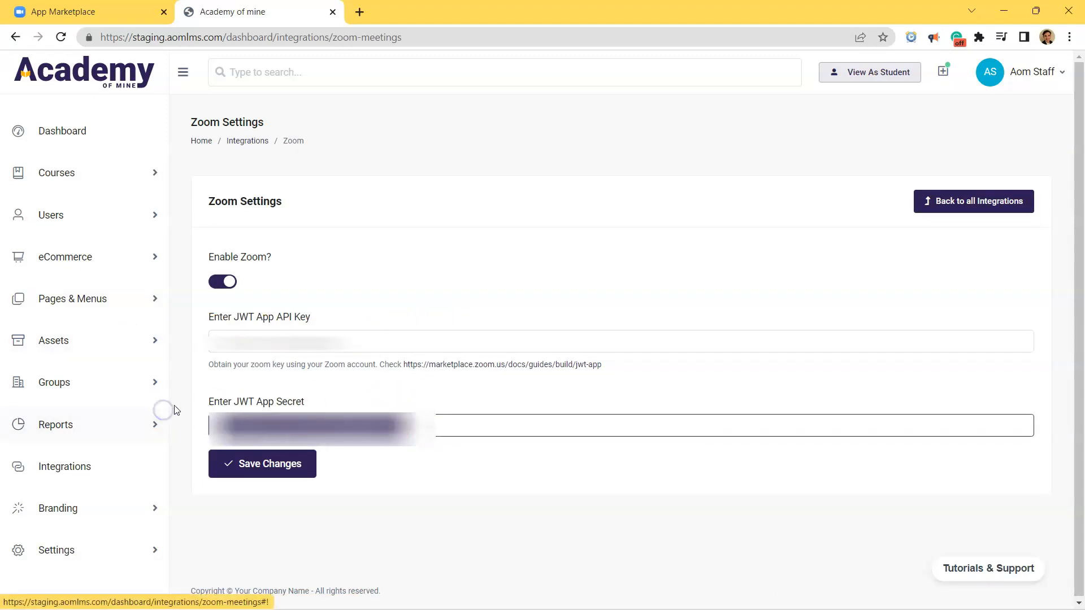
Keep Zoom enabled and save the Zoom integration settings.
drag(349, 352, 222, 355)
drag(418, 428, 199, 419)
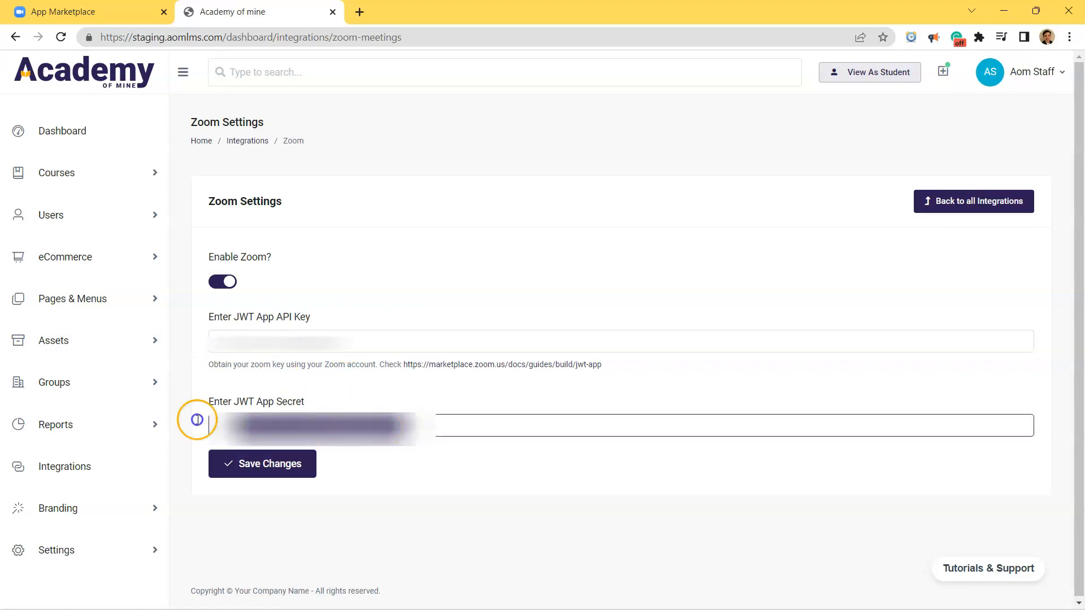
click(227, 281)
click(227, 282)
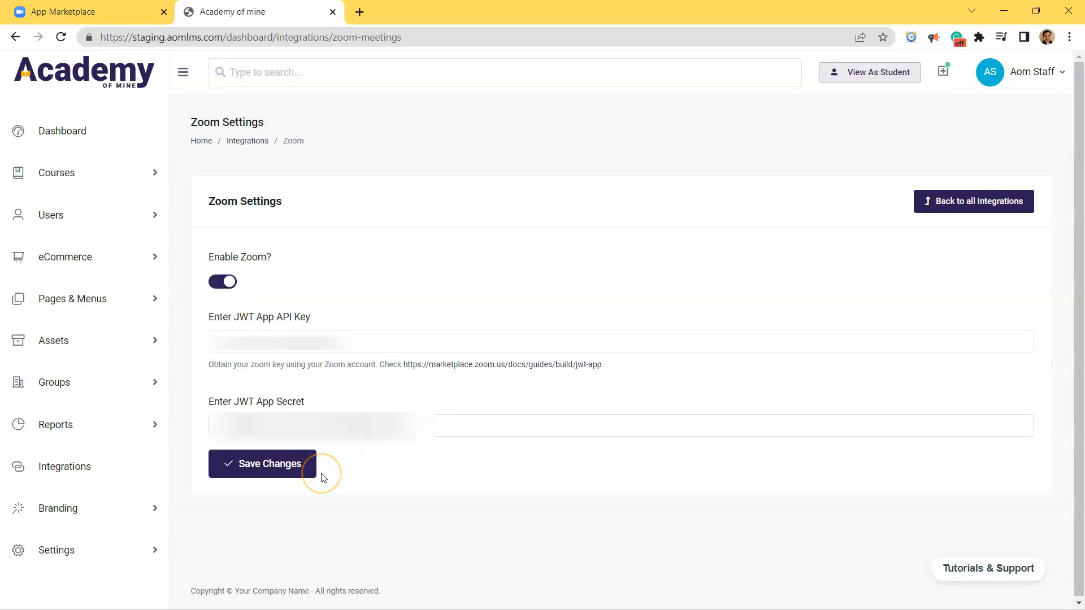
click(285, 464)
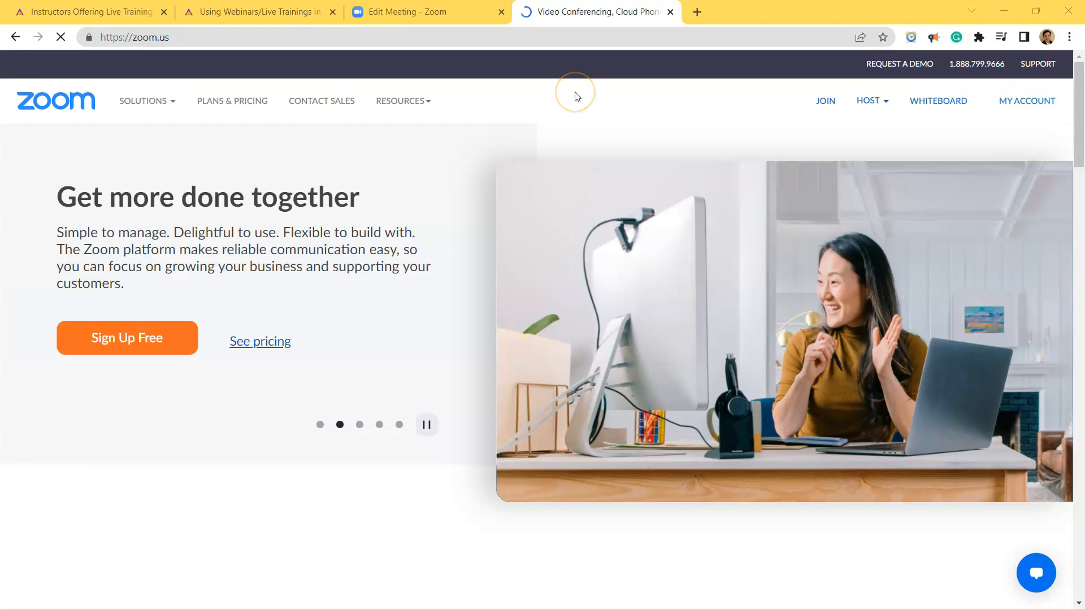
click(165, 37)
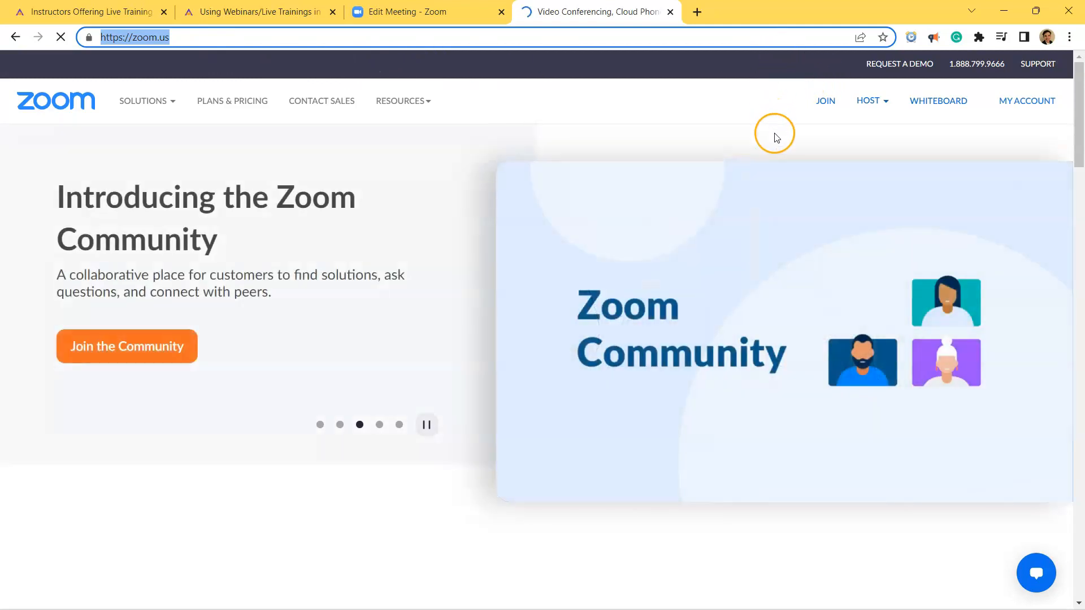
click(776, 136)
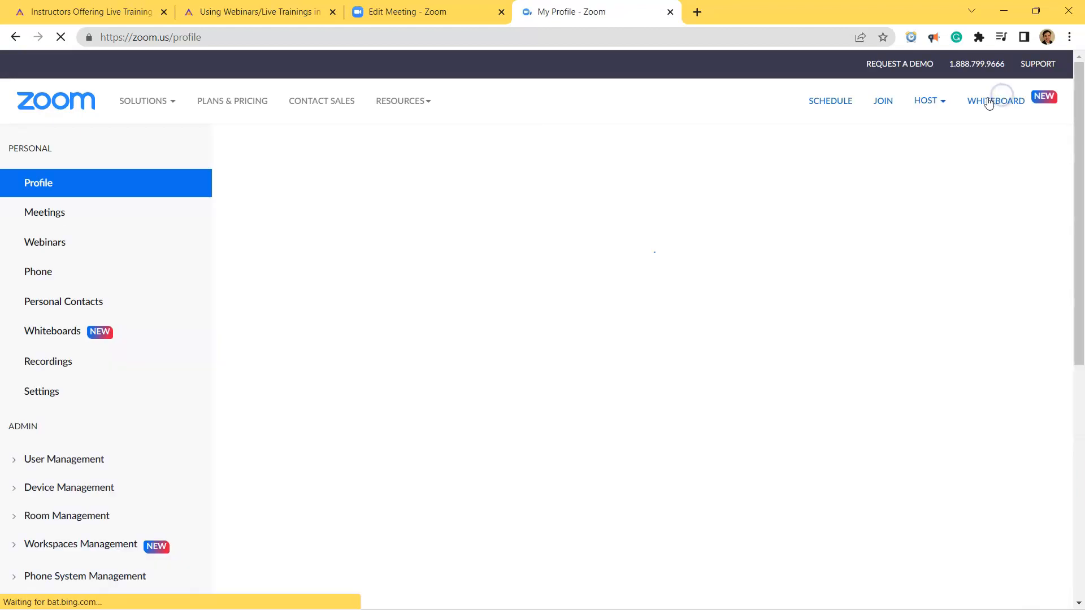
click(56, 264)
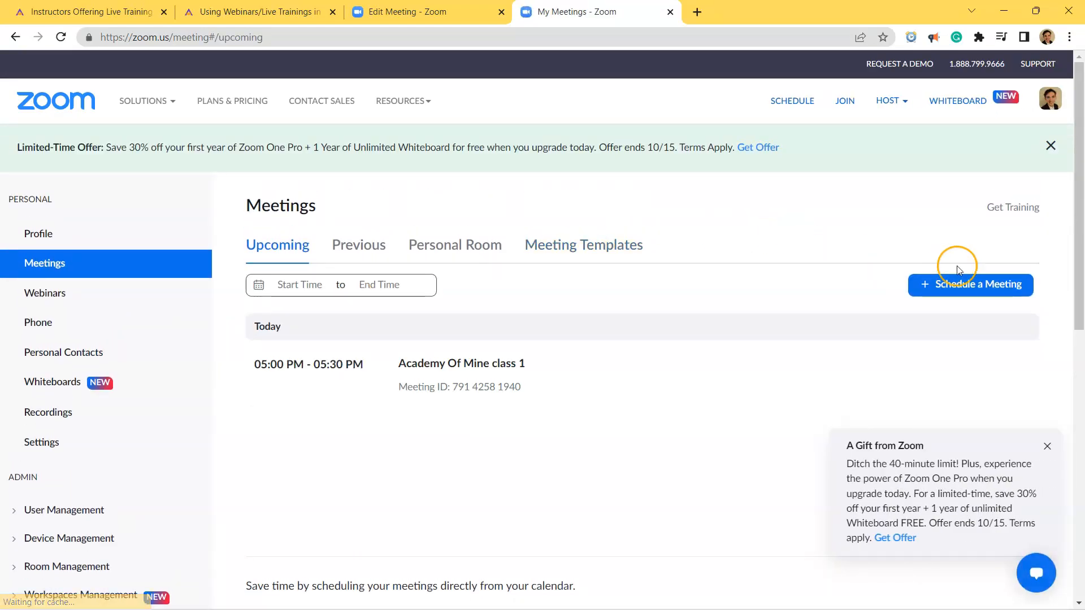
click(958, 283)
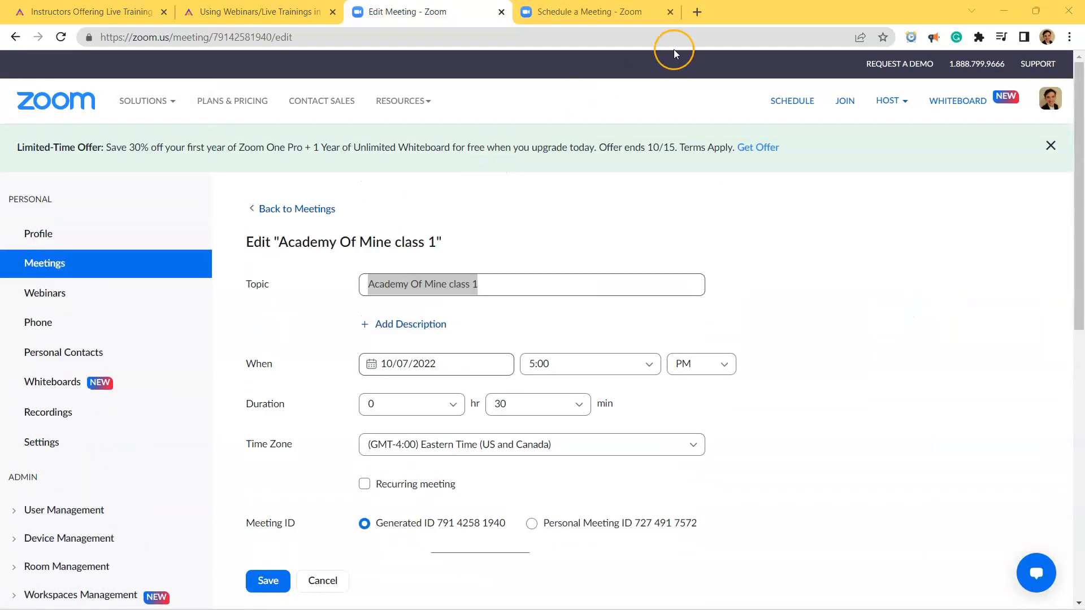
click(670, 12)
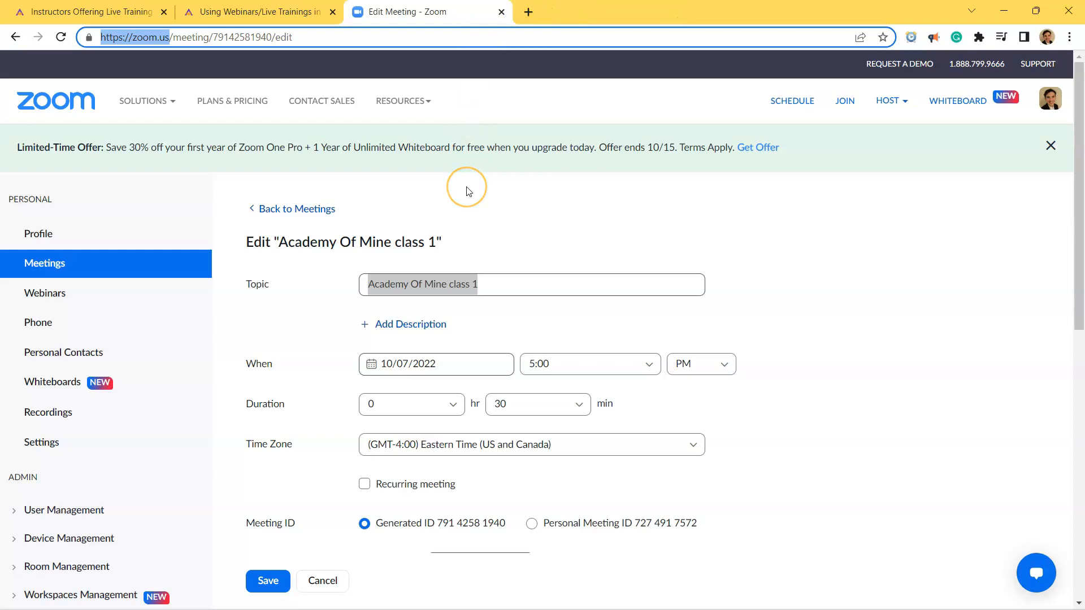
Review the Zoom meeting's topic, date, start time and duration fields.
scroll(467, 186, down, 2)
click(497, 216)
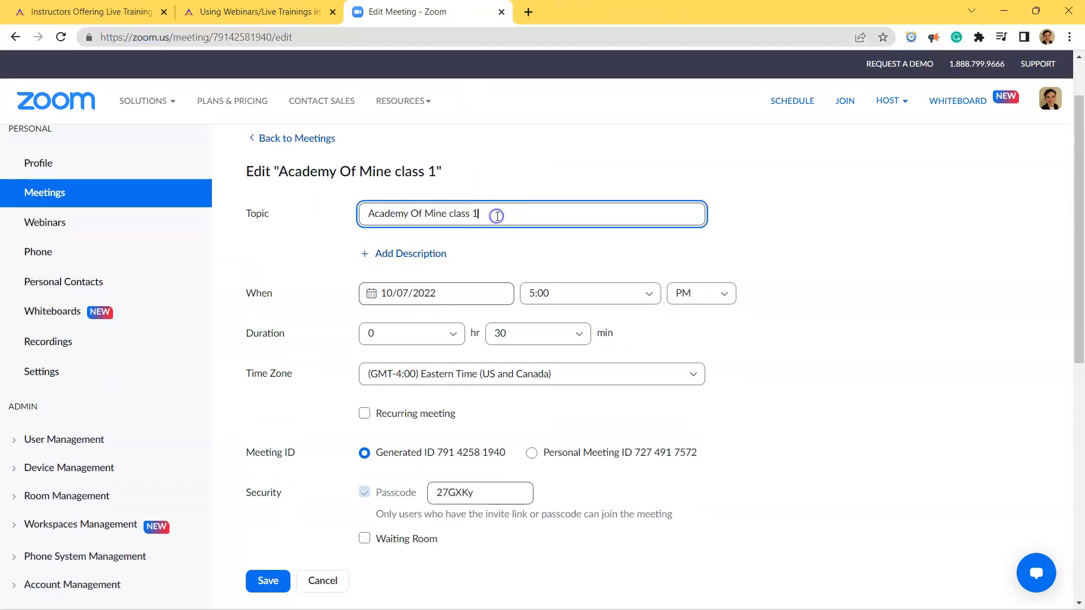
scroll(464, 273, down, 2)
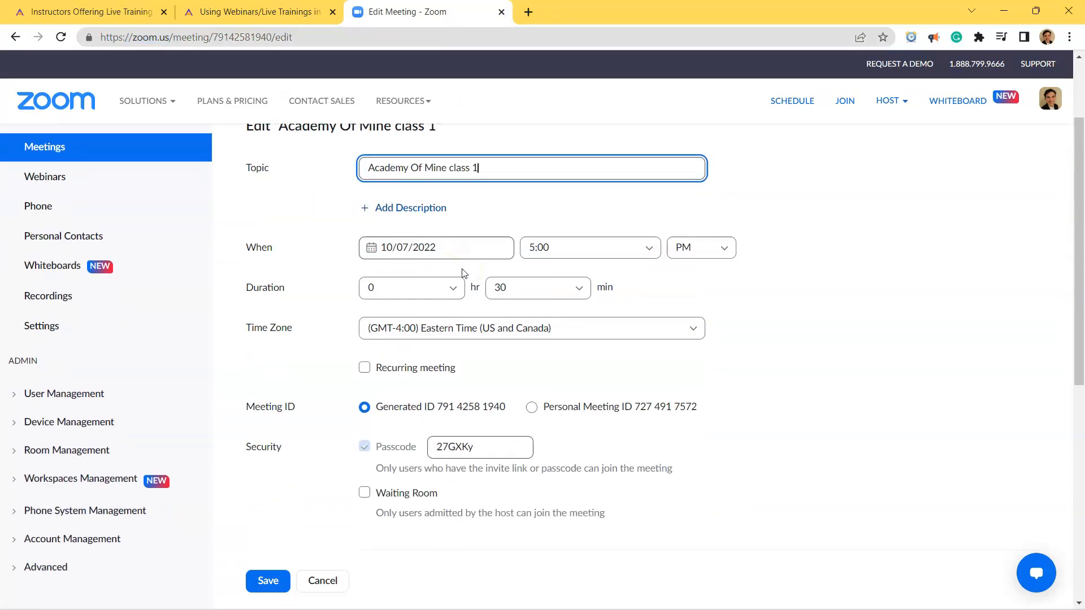
scroll(471, 223, up, 2)
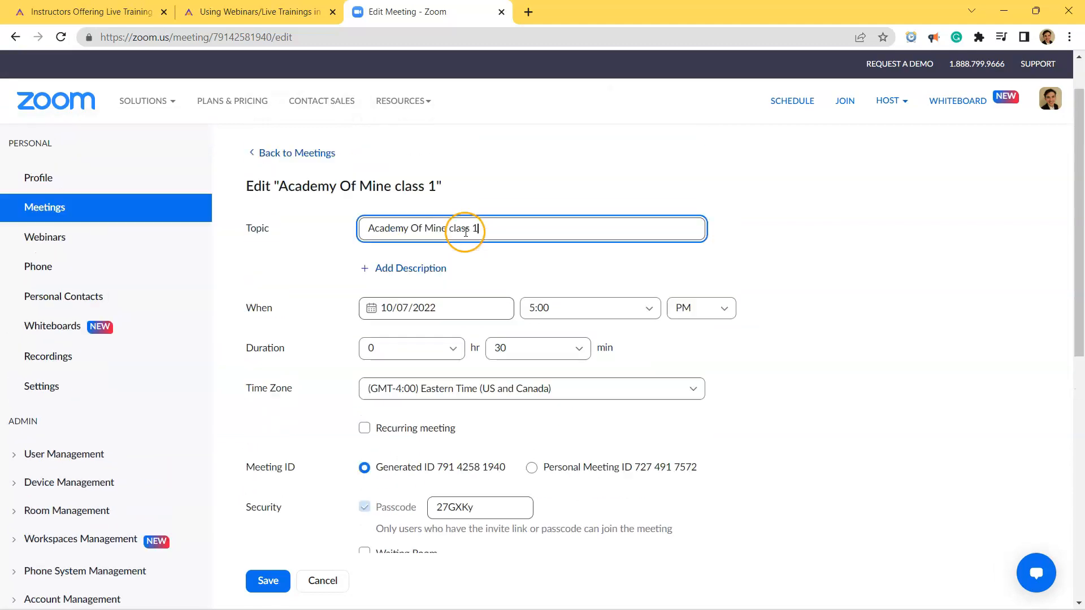
click(474, 290)
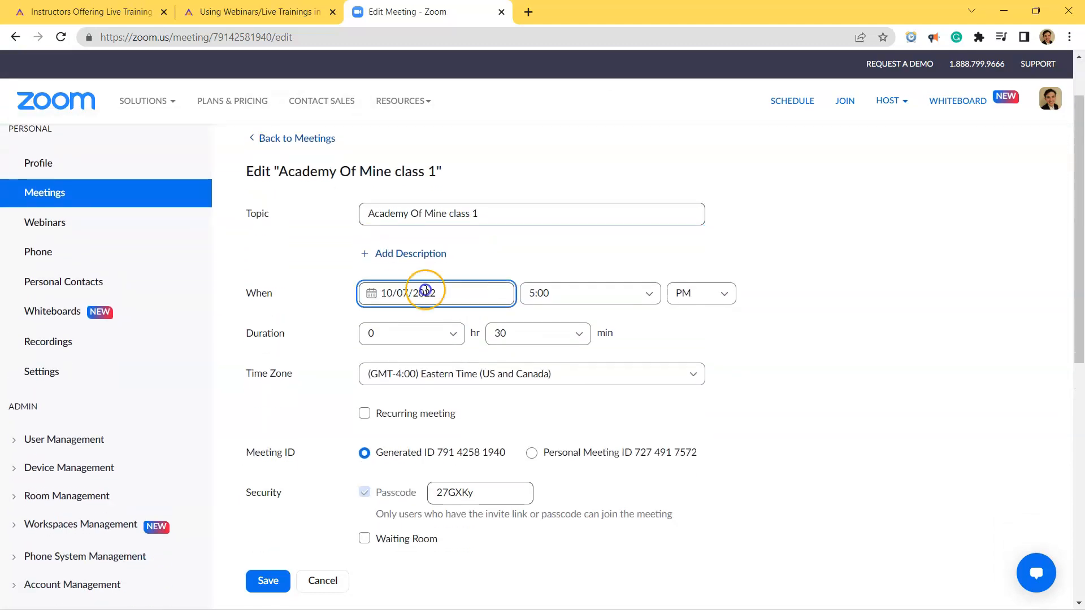
click(533, 332)
click(534, 333)
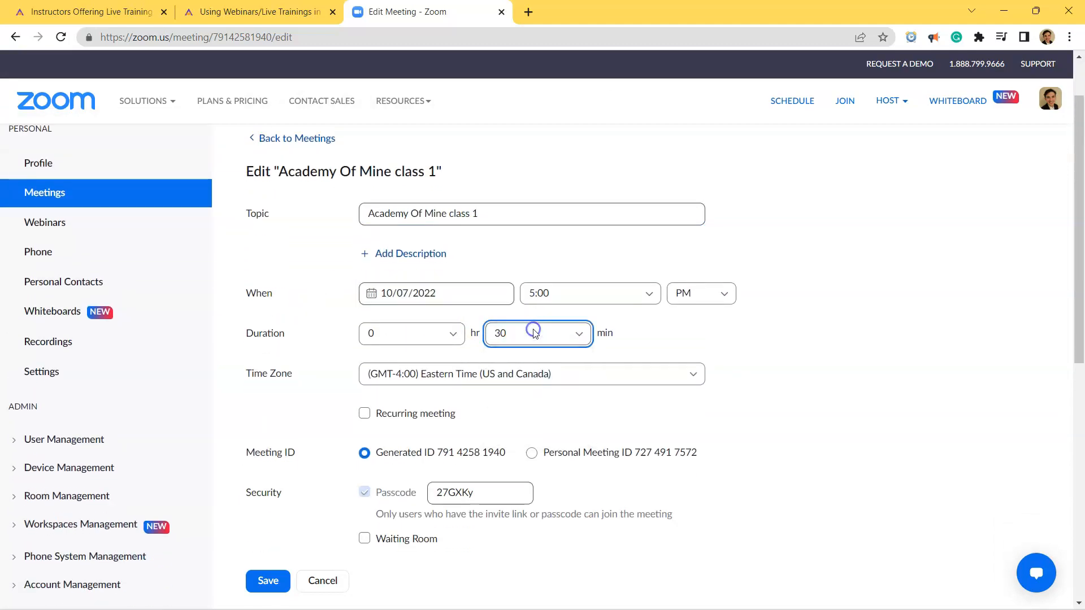
click(647, 341)
scroll(650, 344, down, 2)
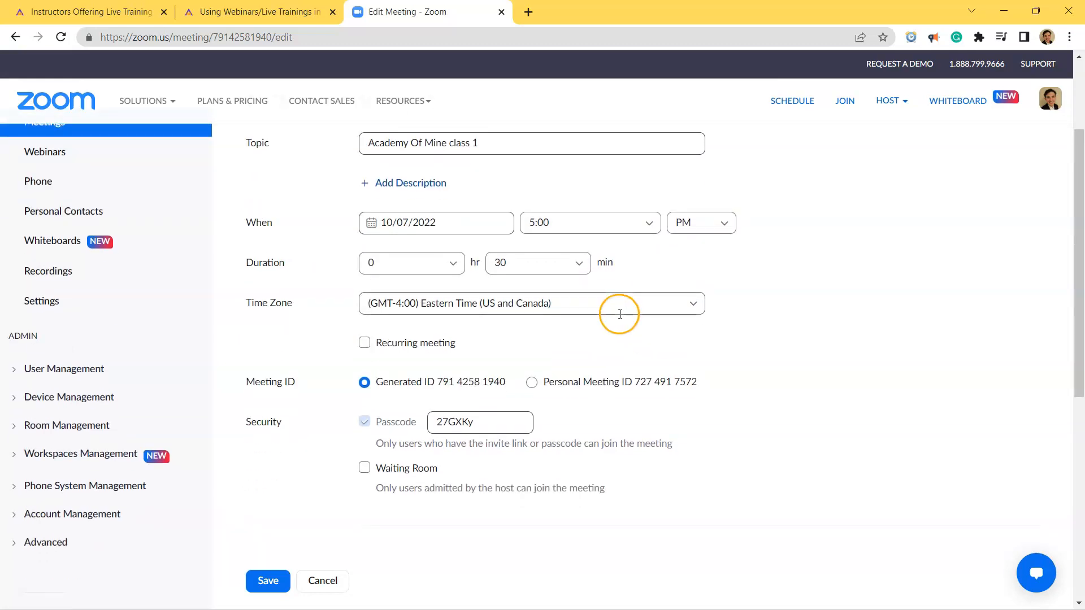
Review the meeting's time zone and meeting ID settings.
click(524, 268)
click(521, 269)
scroll(508, 322, down, 1)
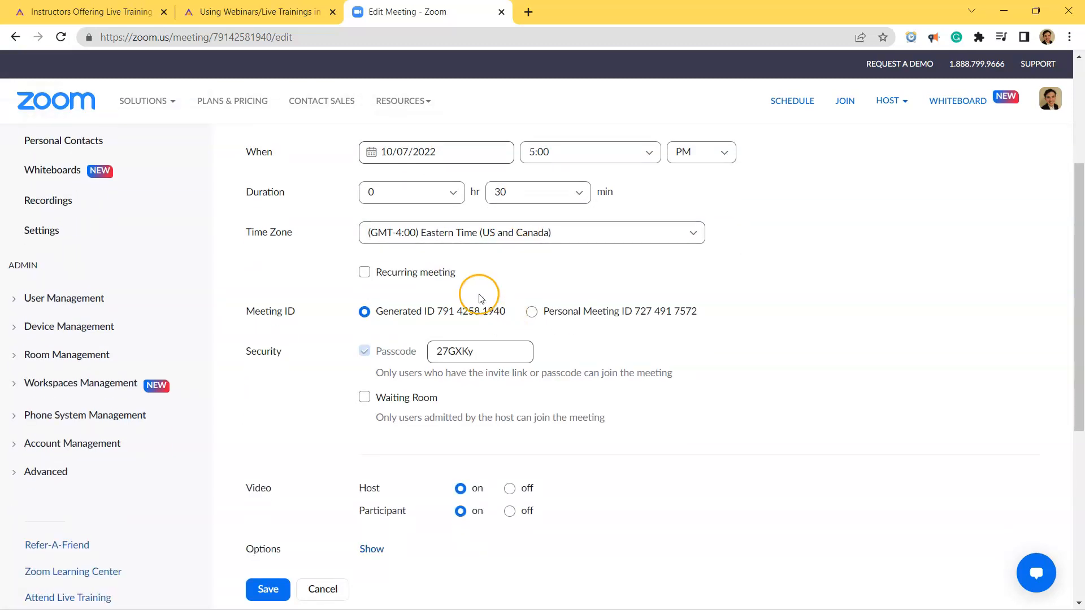
scroll(432, 259, down, 1)
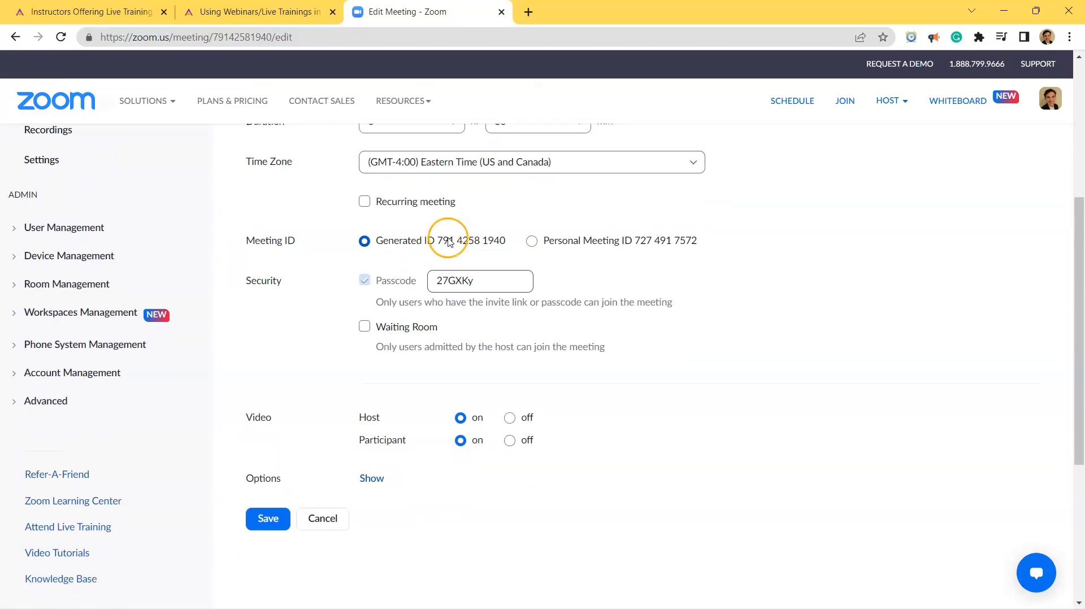
click(531, 243)
click(429, 242)
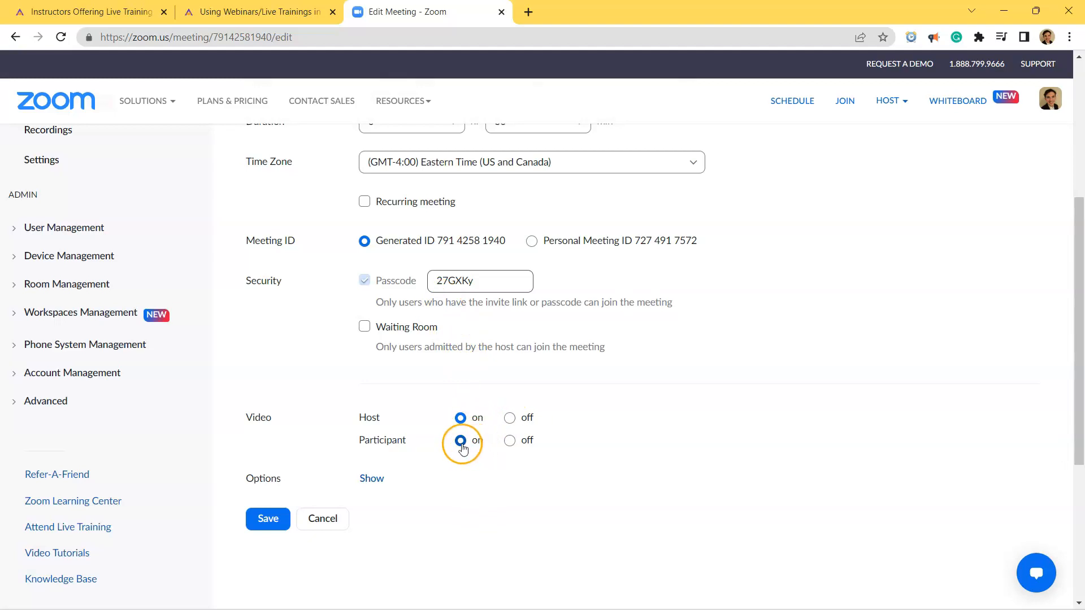
Expand the meeting options and review the join anytime, mute on entry and automatic recording options.
click(370, 478)
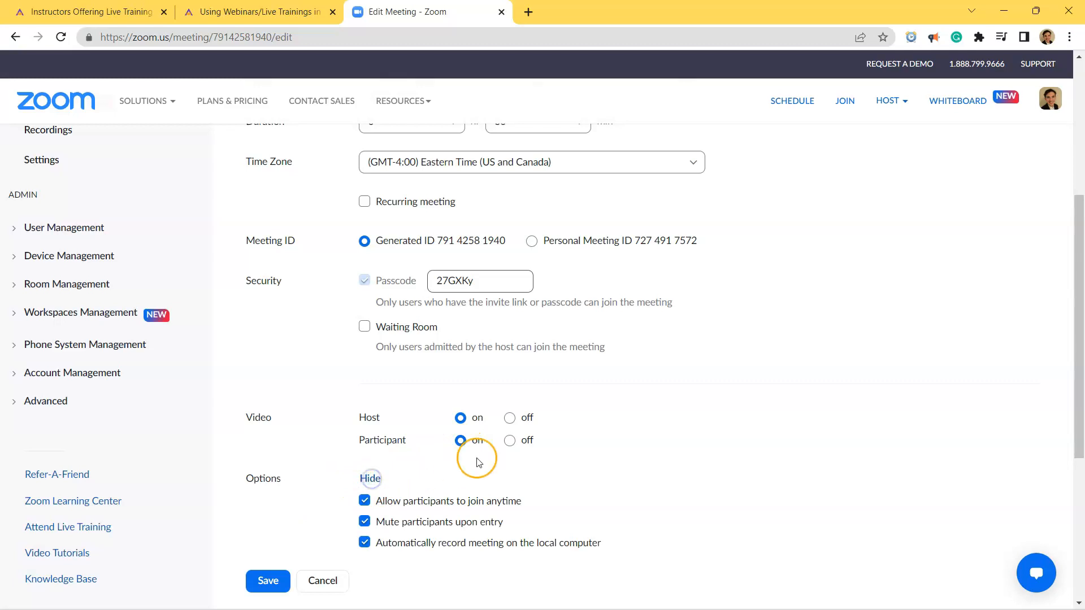
scroll(478, 458, down, 3)
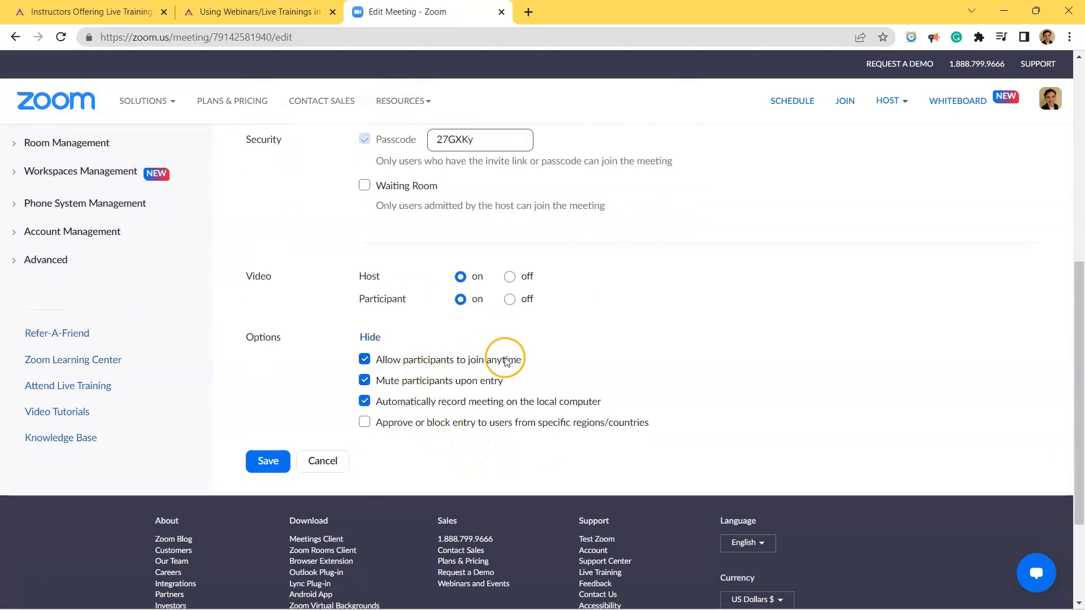
drag(519, 359, 376, 366)
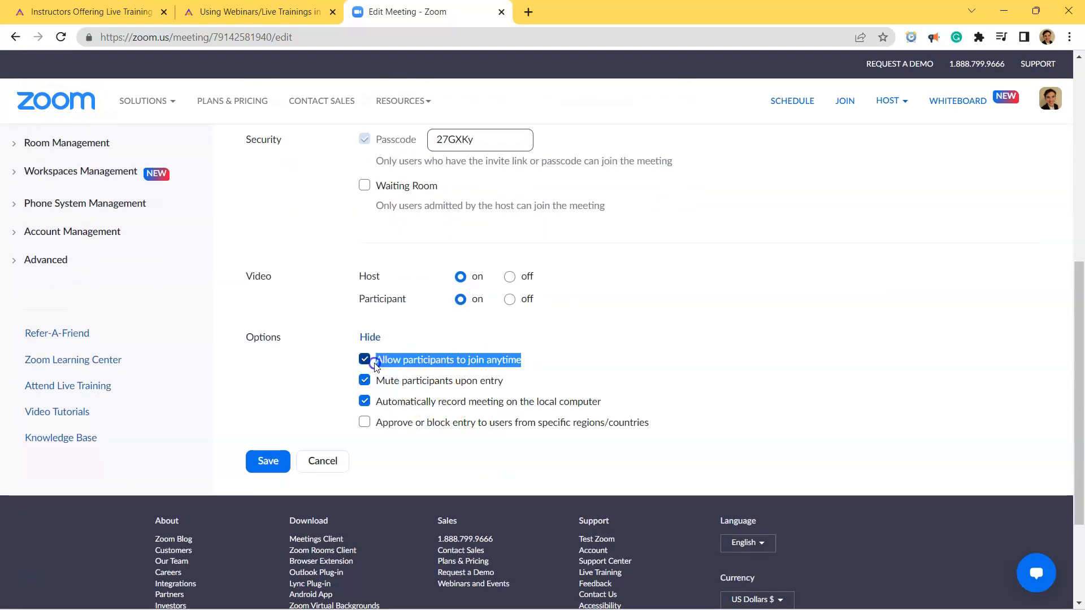
click(527, 380)
drag(613, 404, 377, 410)
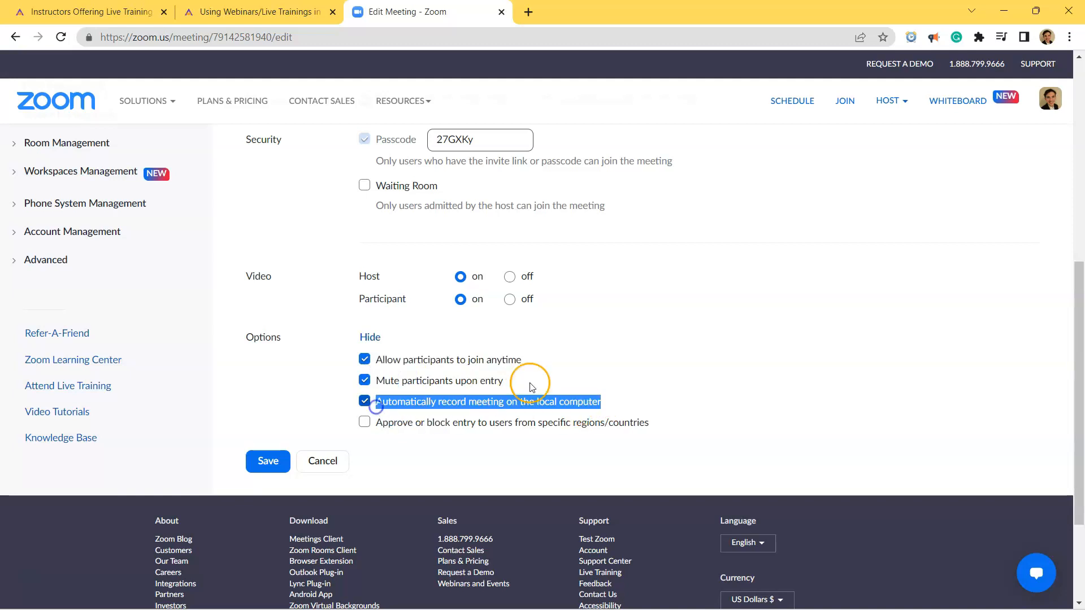
Save the edited Zoom meeting and review the saved meeting's ID and security details.
click(624, 394)
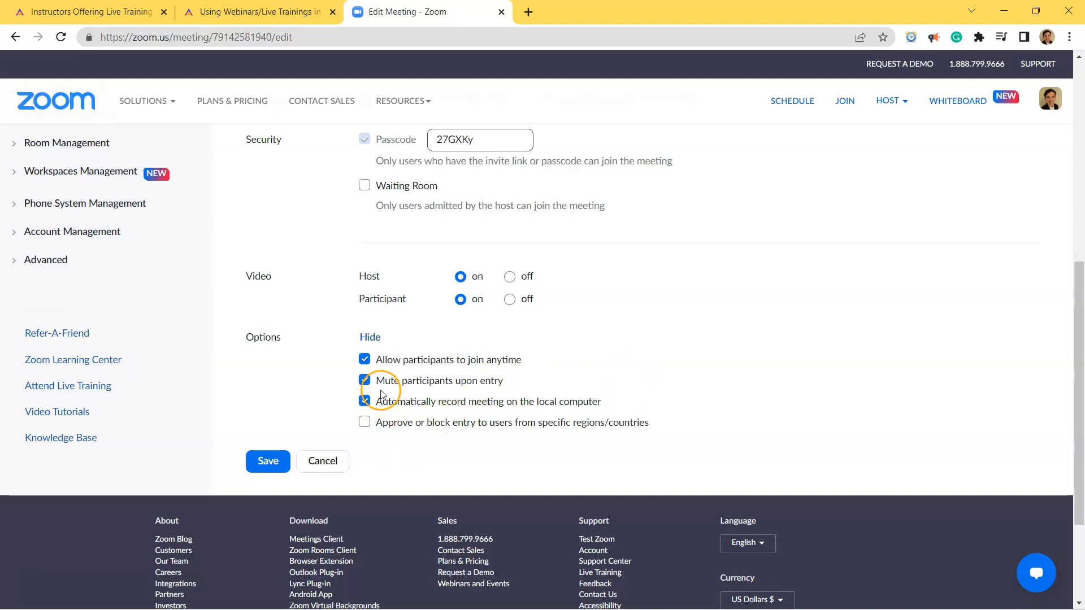
click(265, 460)
drag(469, 370, 367, 374)
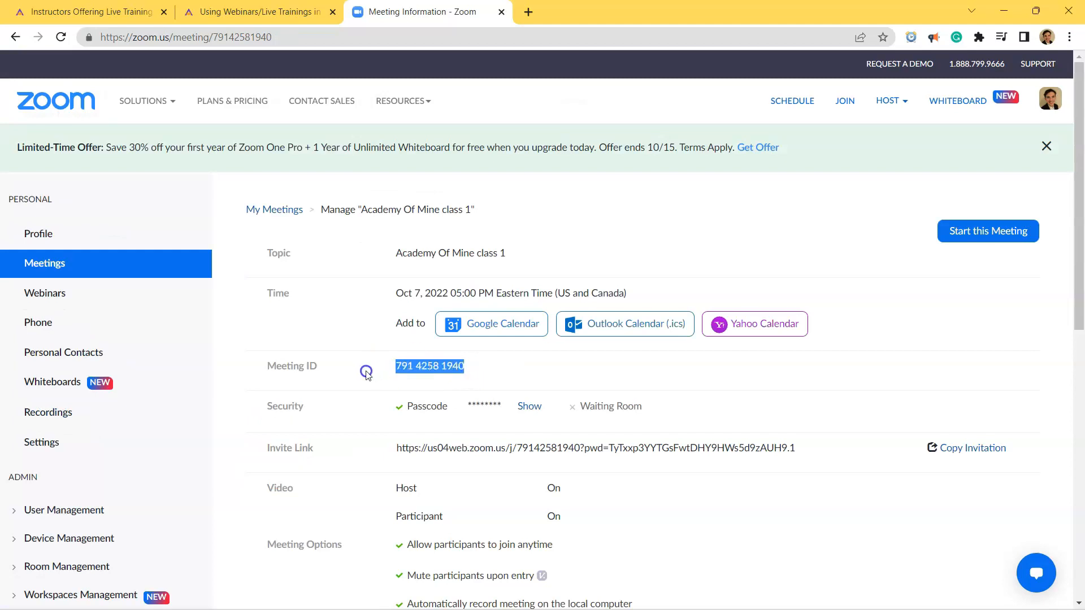
click(411, 409)
drag(505, 401, 456, 414)
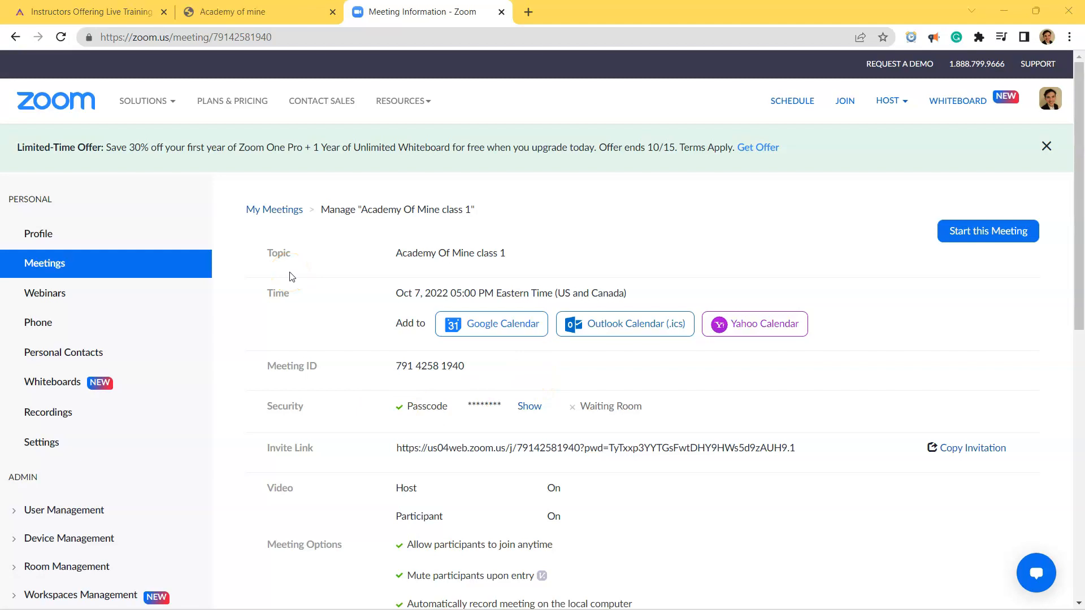
scroll(266, 210, down, 3)
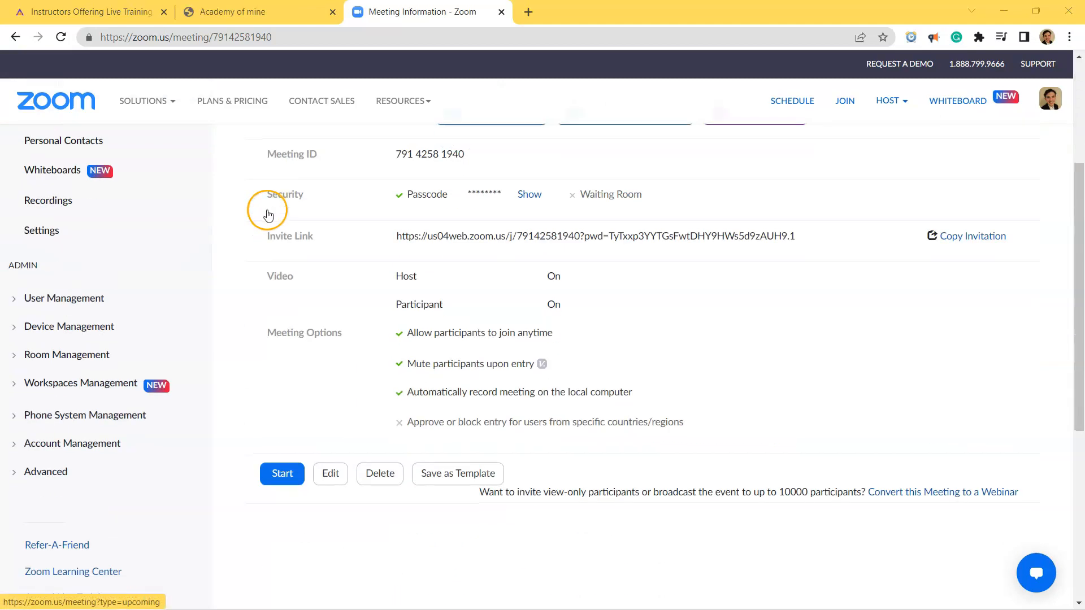
Switch to the LMS dashboard, open the webinar modules under Courses and start a new webinar module.
click(264, 6)
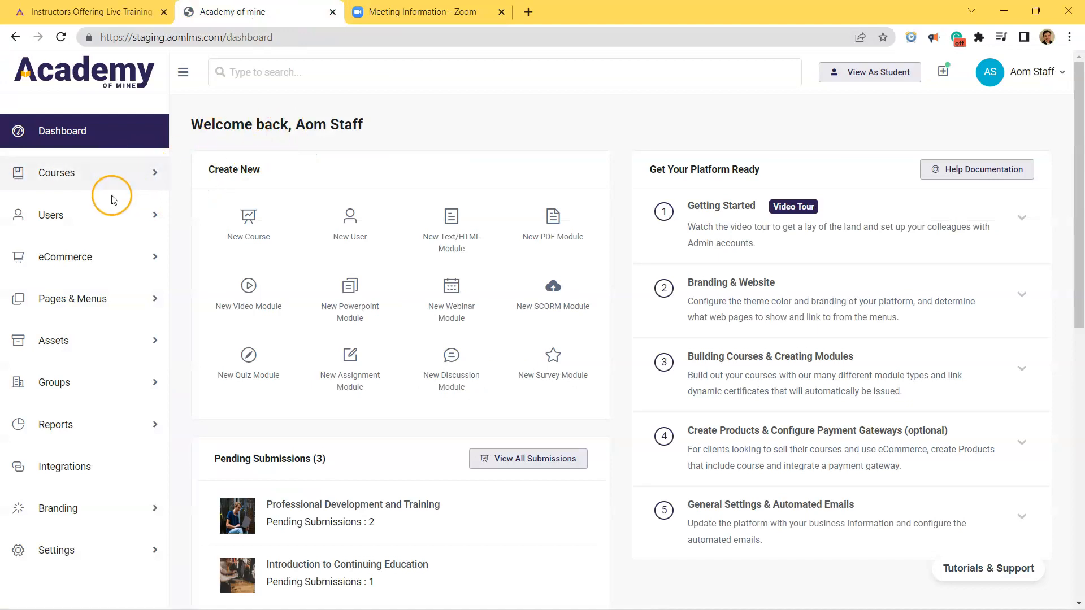
click(104, 176)
click(87, 292)
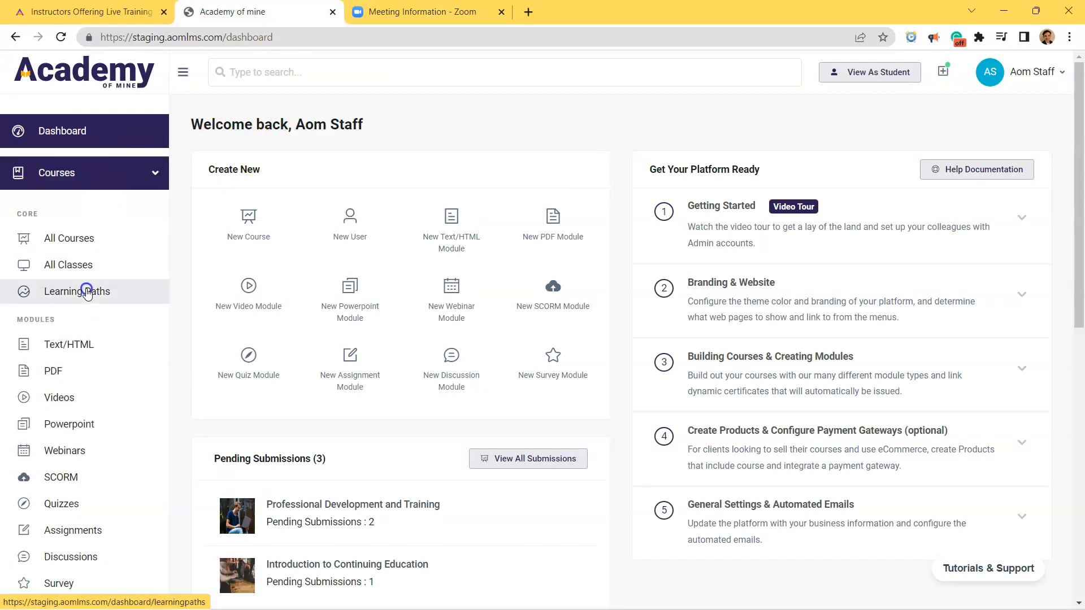
scroll(86, 289, down, 3)
click(84, 310)
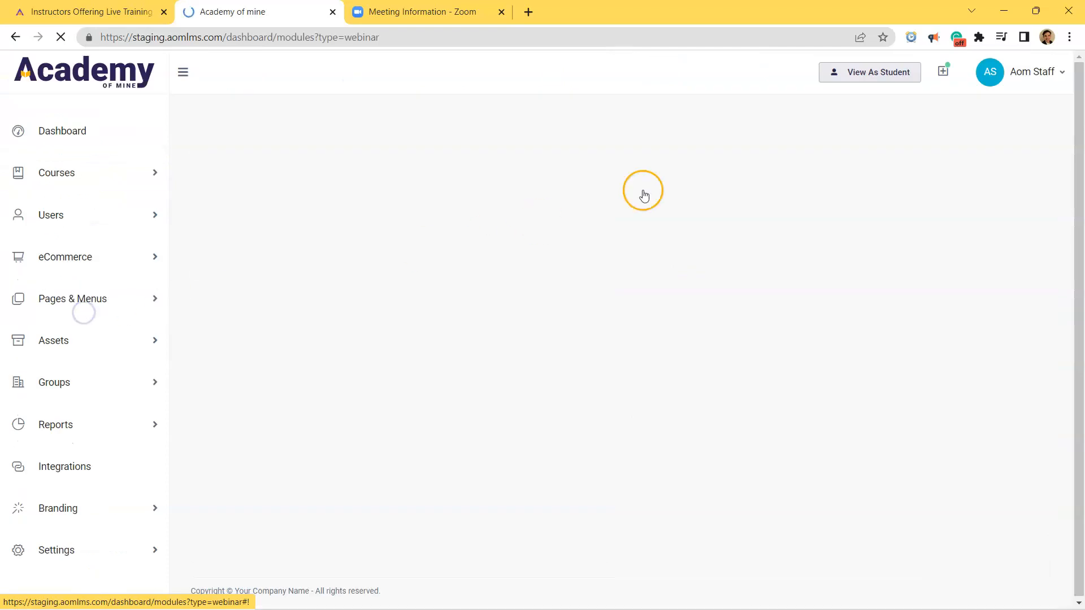
click(995, 139)
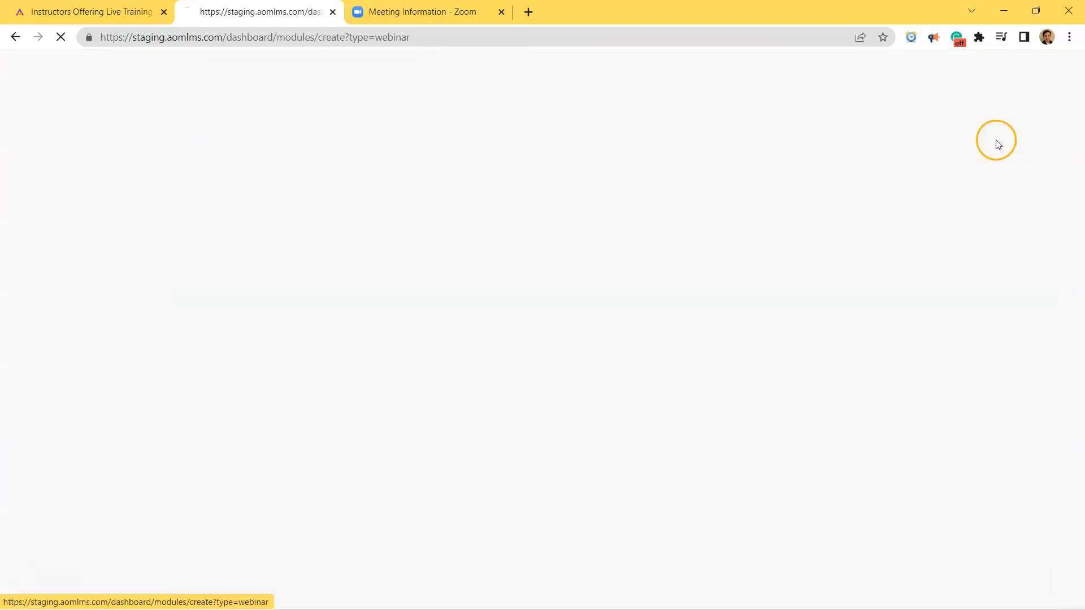
Name the module Friday Webinar Test and describe it as "Hello students, welcome to your first webinar.".
click(361, 231)
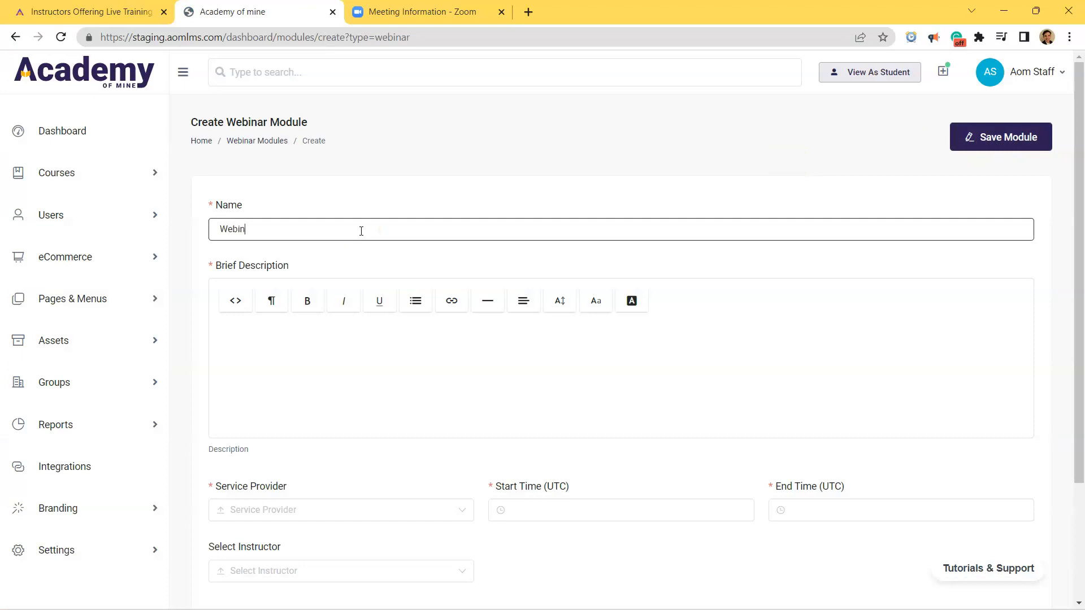
key(ctrl+a)
text(Friday Webinar Test)
key(Tab)
text(He)
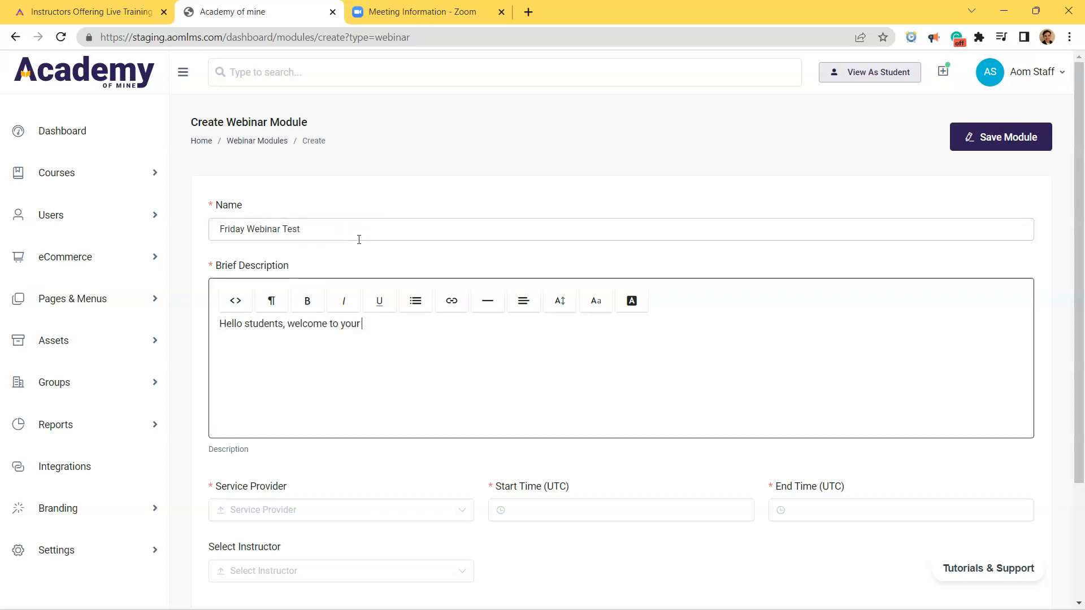
Choose Zoom Web Conferencing as the webinar's service provider.
scroll(89, 567, down, 3)
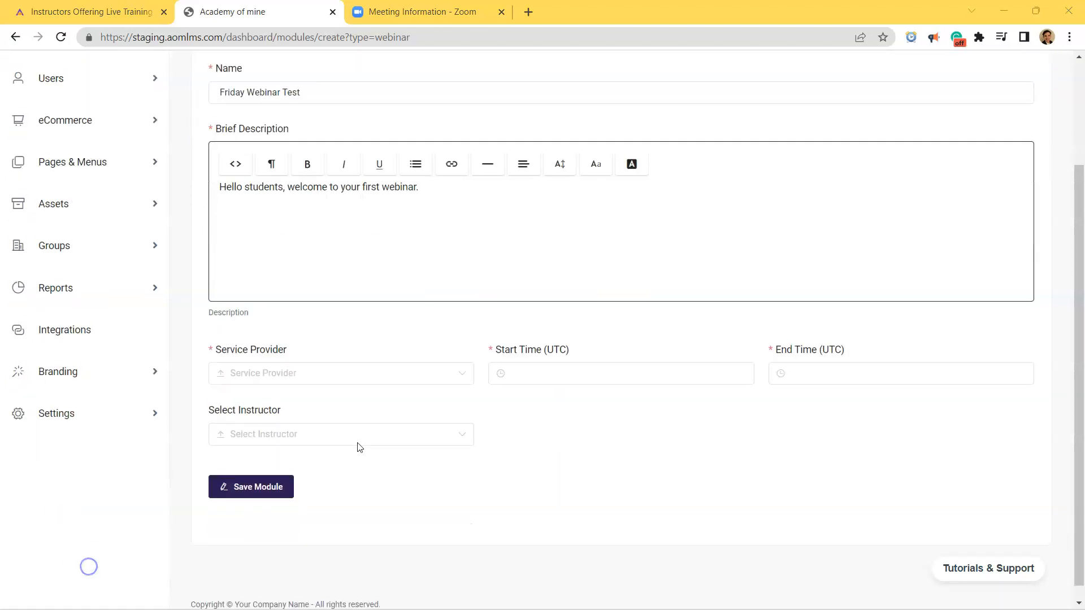
click(334, 368)
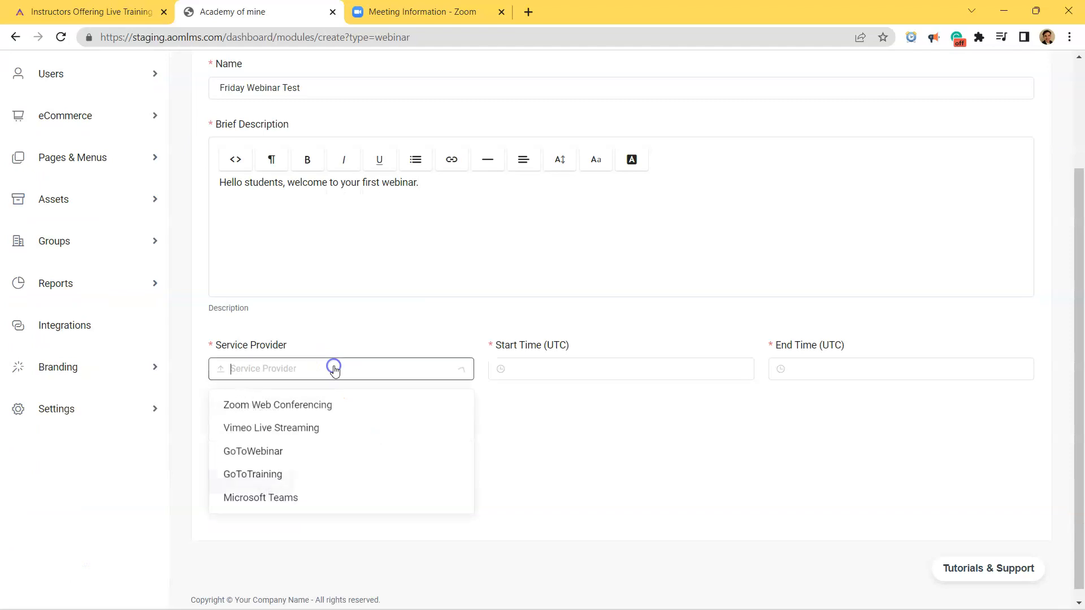
click(332, 404)
Set the start time to 07-Oct-2022 05:00 PM.
click(498, 369)
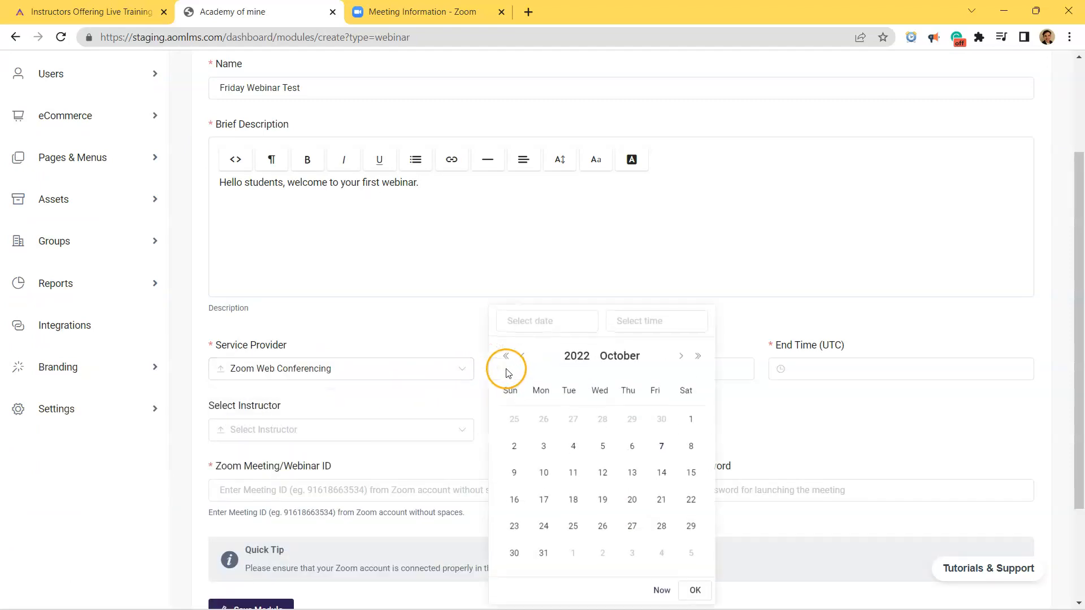
click(661, 446)
click(638, 319)
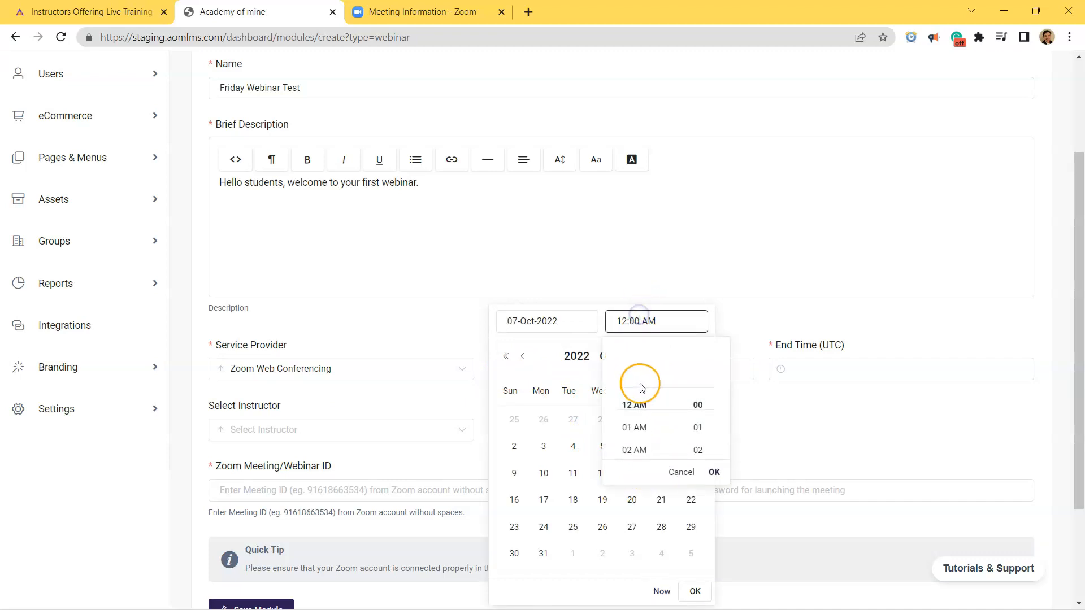
scroll(643, 431, down, 3)
click(644, 431)
scroll(645, 432, down, 3)
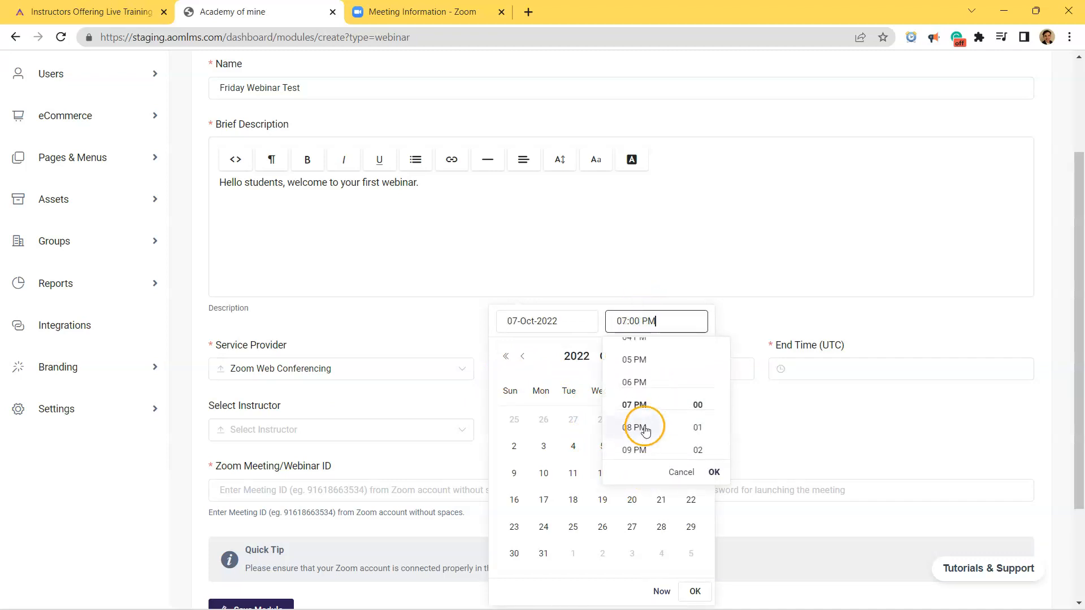
click(641, 362)
click(713, 473)
click(700, 589)
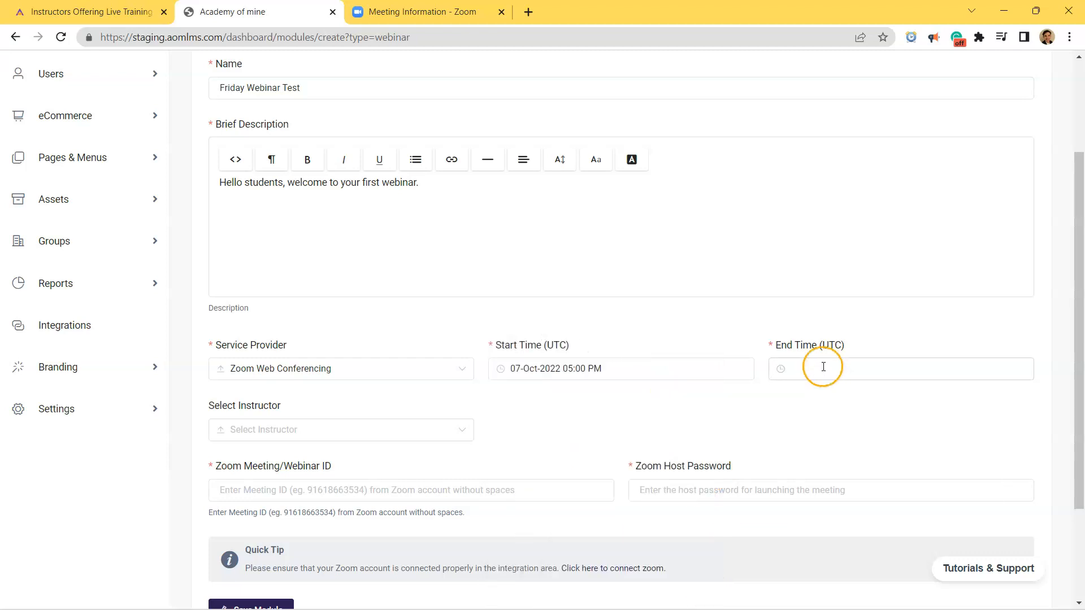
Set the end time to 07-Oct-2022 05:30 PM.
click(823, 368)
click(945, 439)
click(915, 317)
scroll(905, 416, down, 7)
click(926, 373)
scroll(978, 416, down, 1)
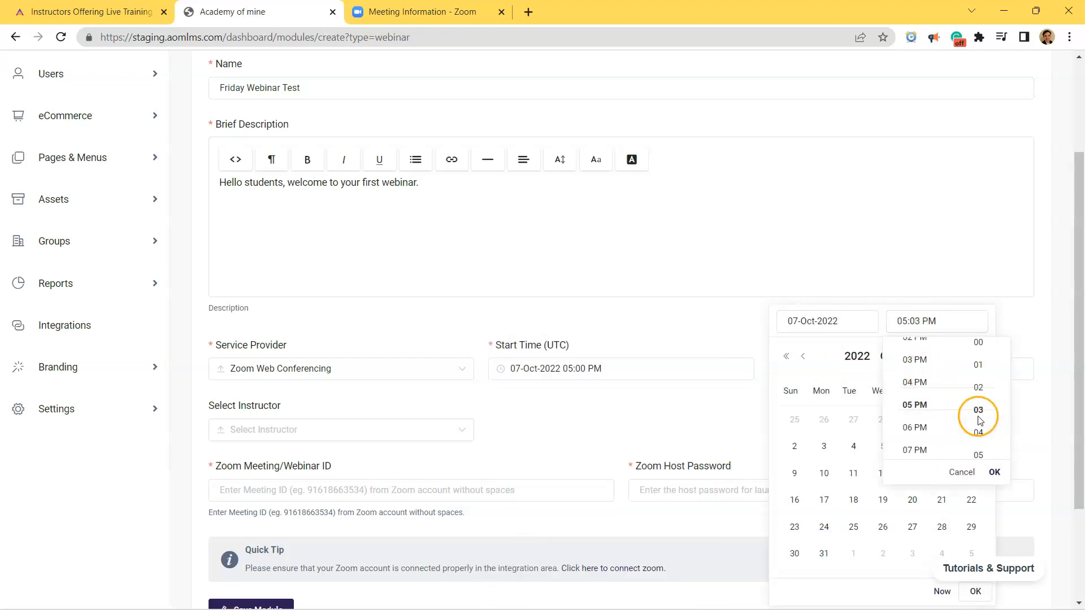
click(978, 446)
click(995, 472)
click(976, 591)
Select the Instructor account as the webinar's instructor.
click(384, 435)
click(215, 475)
click(407, 428)
click(406, 428)
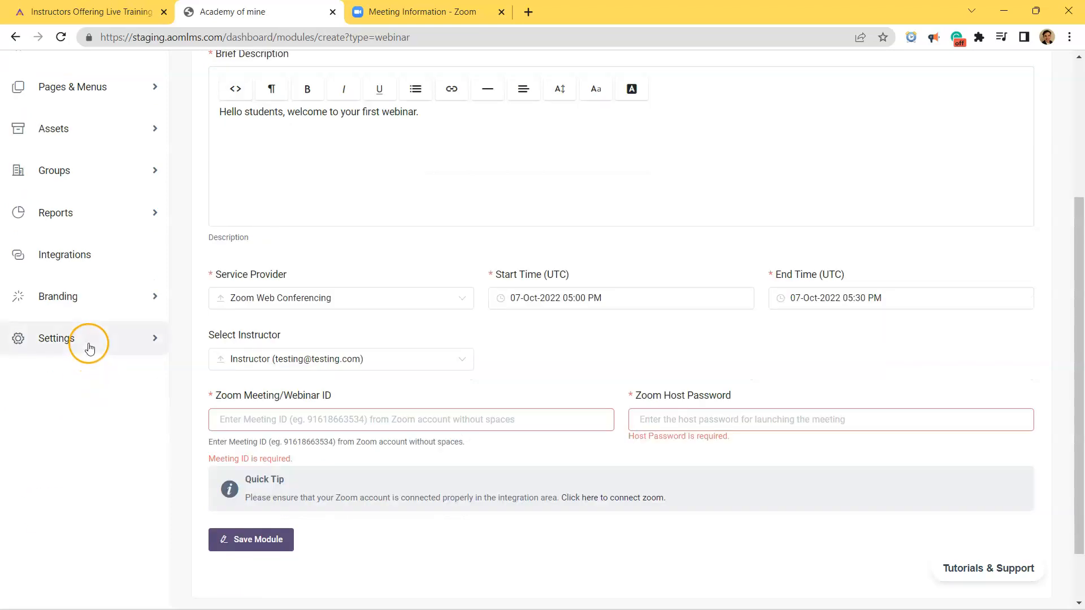
click(89, 344)
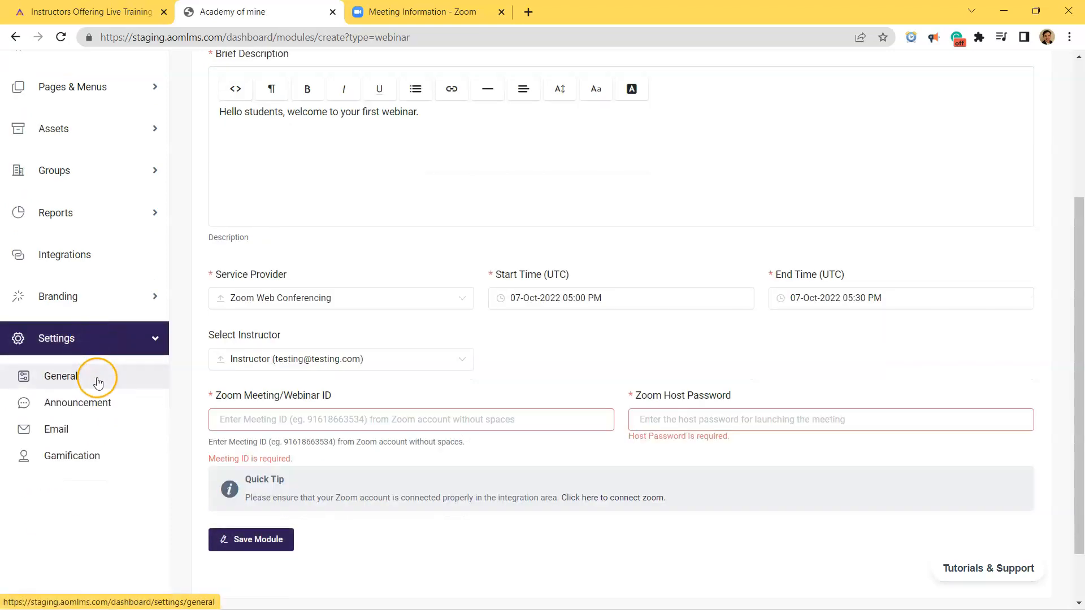
scroll(412, 368, up, 1)
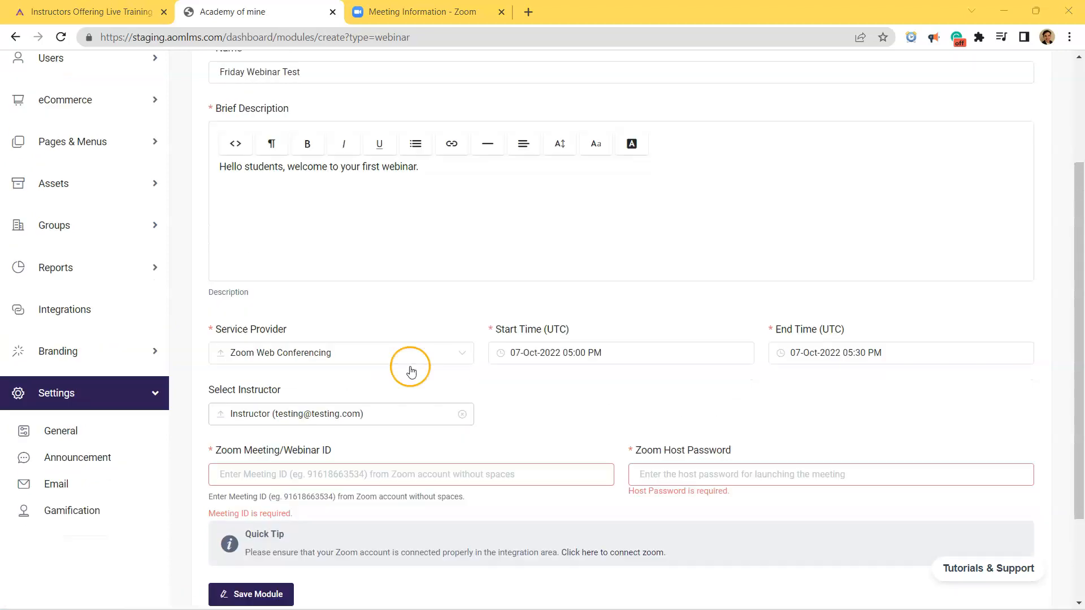
click(398, 429)
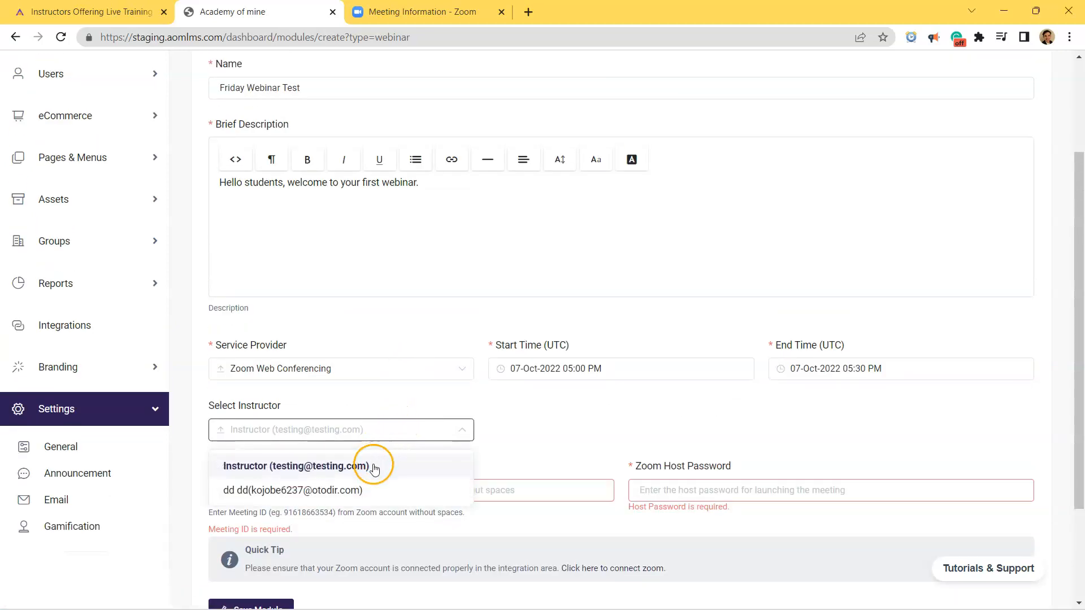
click(373, 468)
click(421, 11)
mouse_move(404, 100)
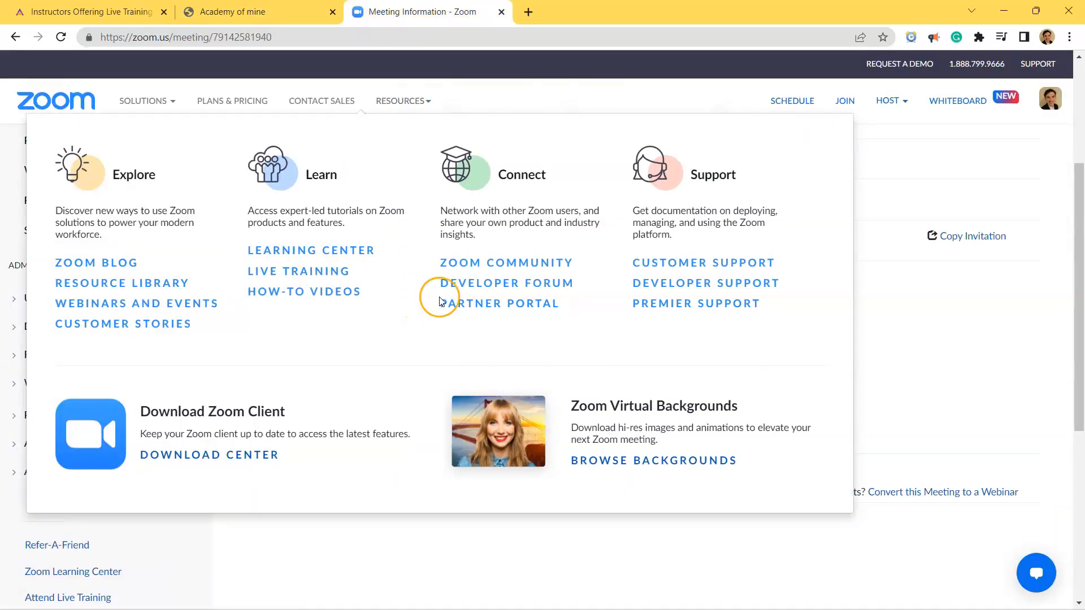
scroll(893, 317, up, 4)
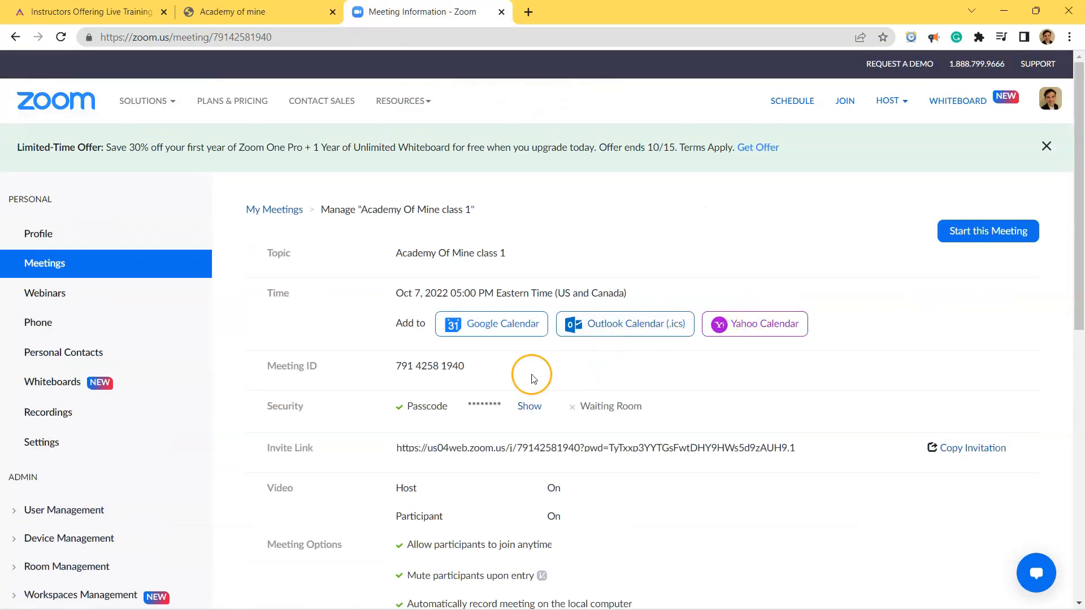
drag(484, 368, 393, 375)
key(ctrl+c)
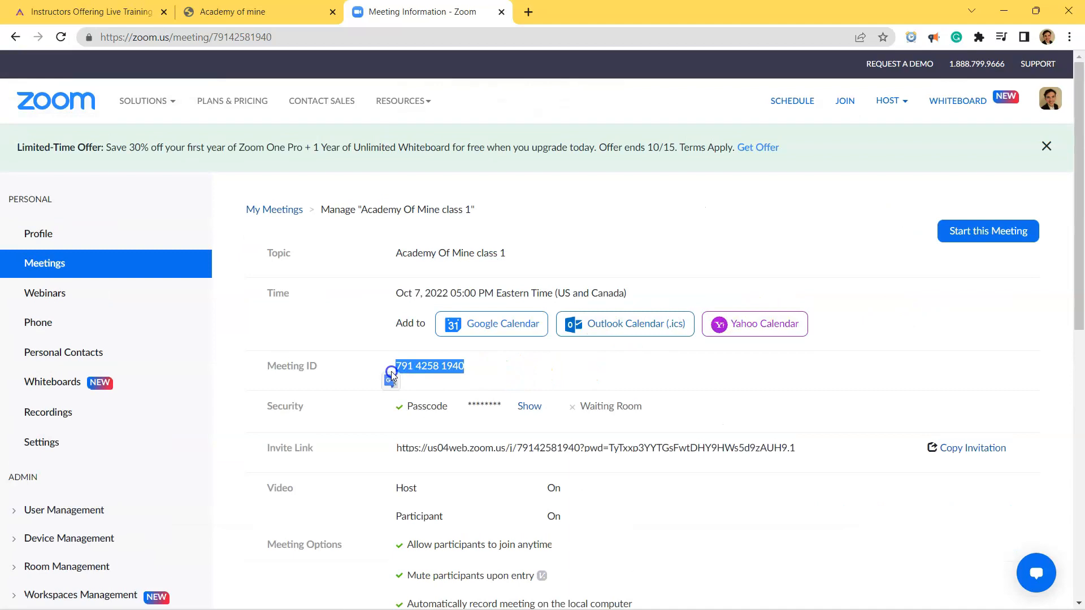
click(271, 12)
click(503, 427)
click(473, 501)
click(462, 495)
key(ctrl+v)
key(Left)
key(Left)
key(Left)
key(Left)
key(BackSpace)
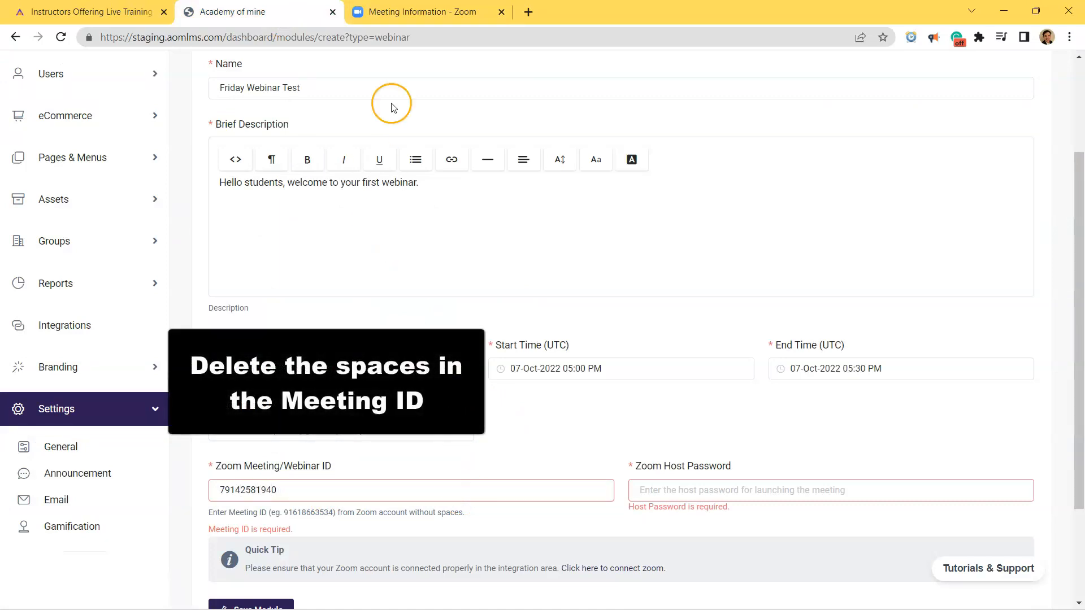
Reveal and copy the Zoom meeting passcode and paste it into the Zoom Host Password field.
click(448, 12)
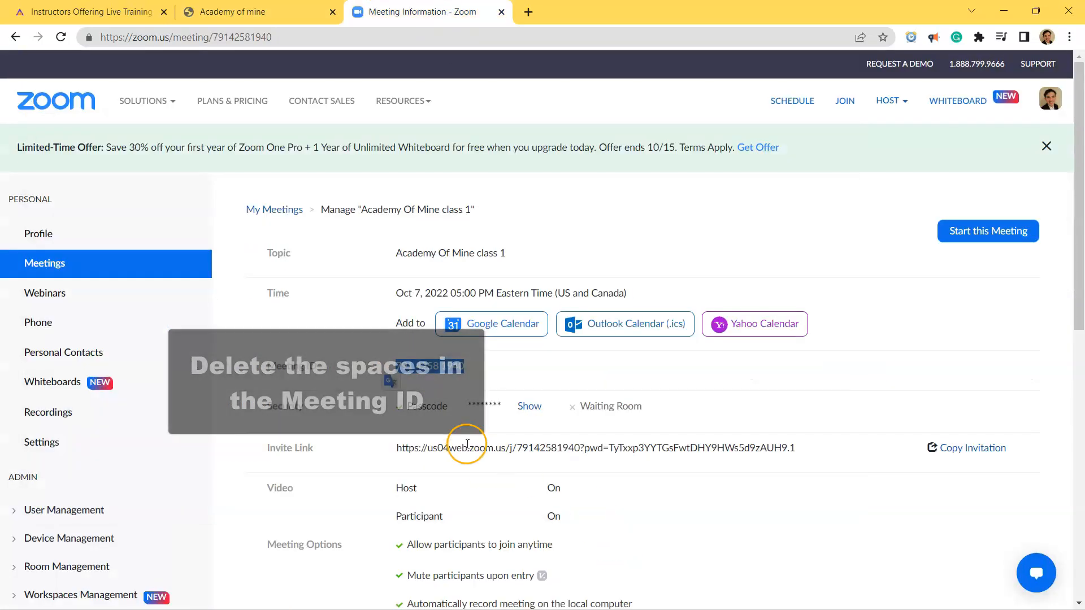
click(523, 406)
double_click(473, 408)
key(ctrl+c)
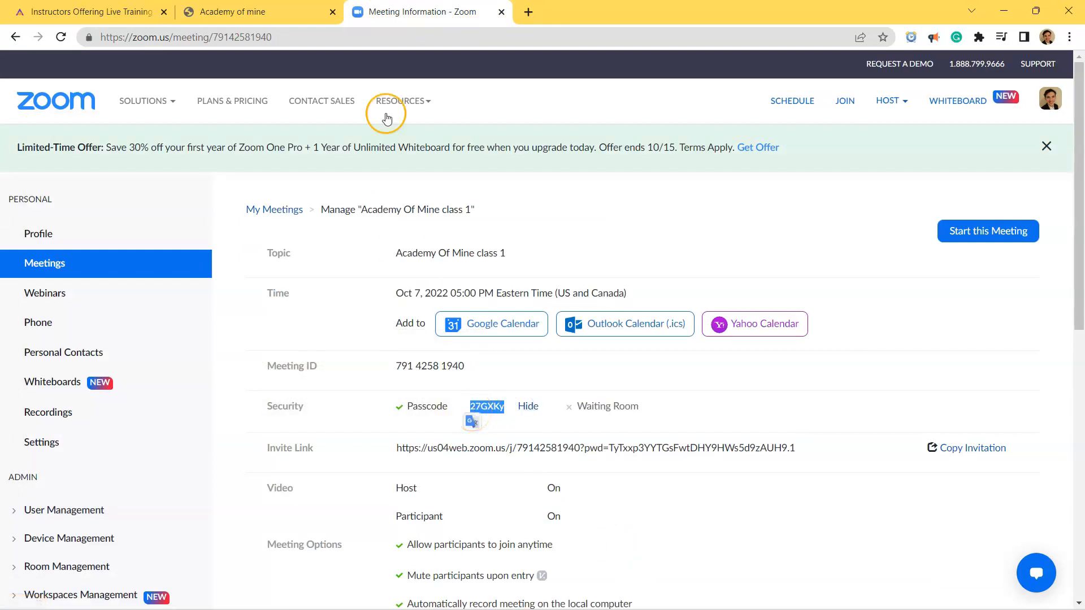
click(260, 11)
click(700, 490)
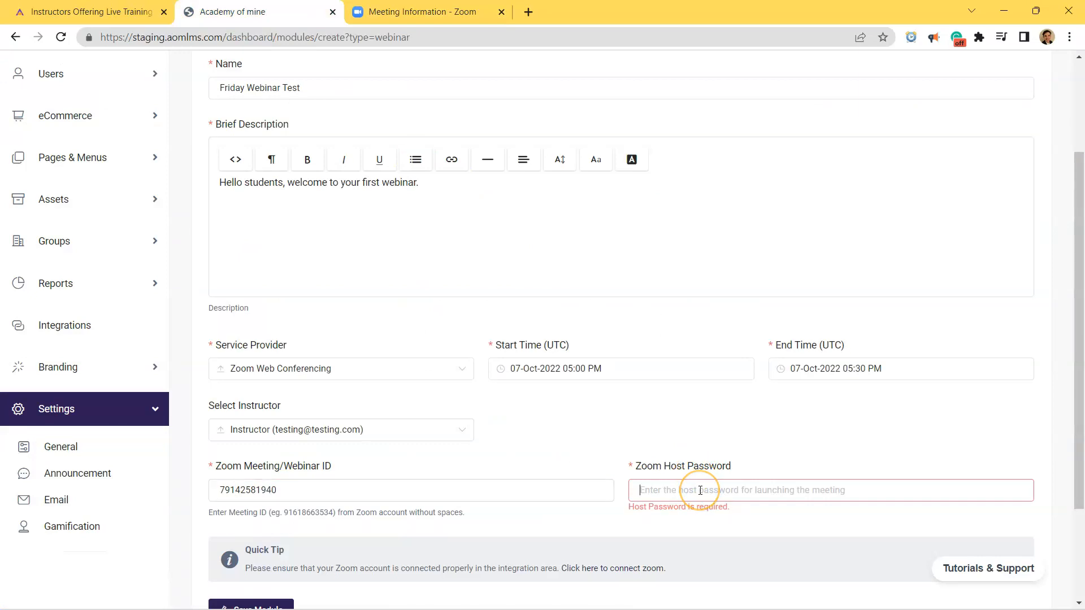
key(ctrl+v)
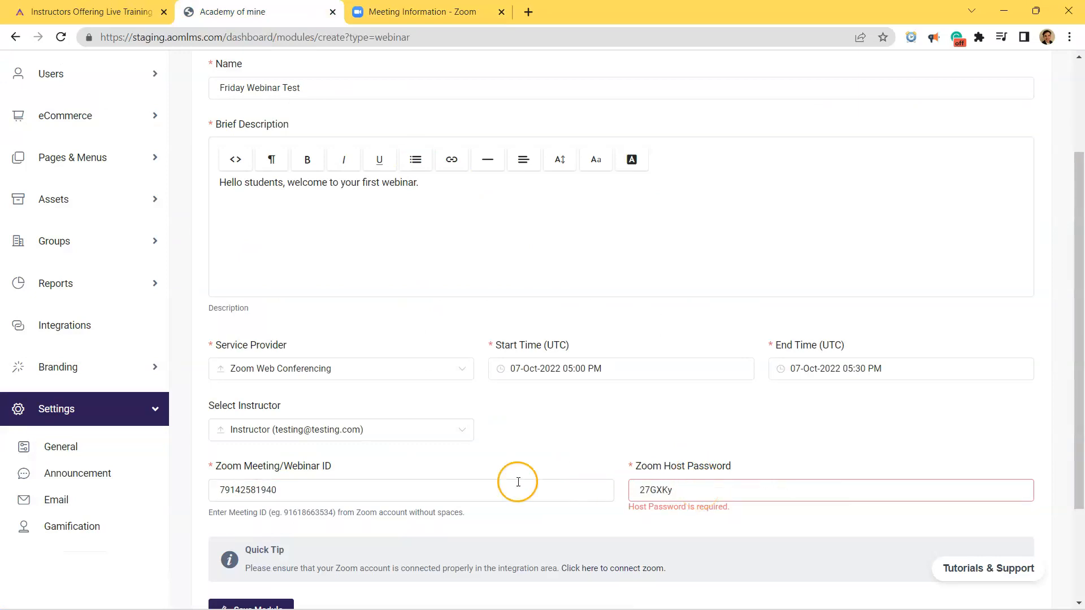
Reselect the instructor and save the webinar module.
click(424, 429)
click(395, 465)
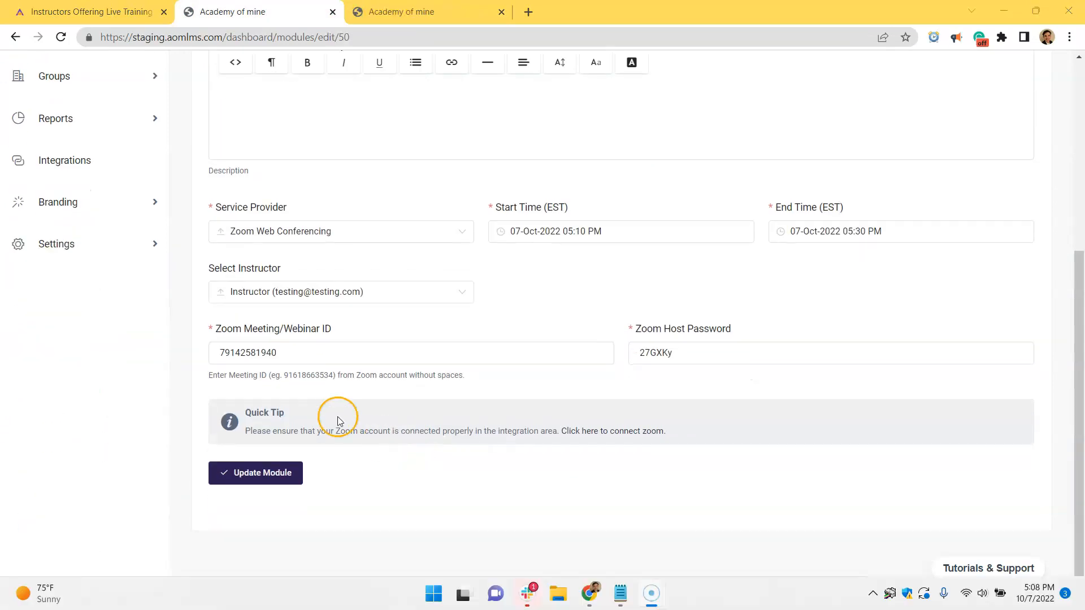
Try to change the webinar's start time to 05:08 PM on 07-Oct-2022 and update the module.
scroll(490, 423, up, 4)
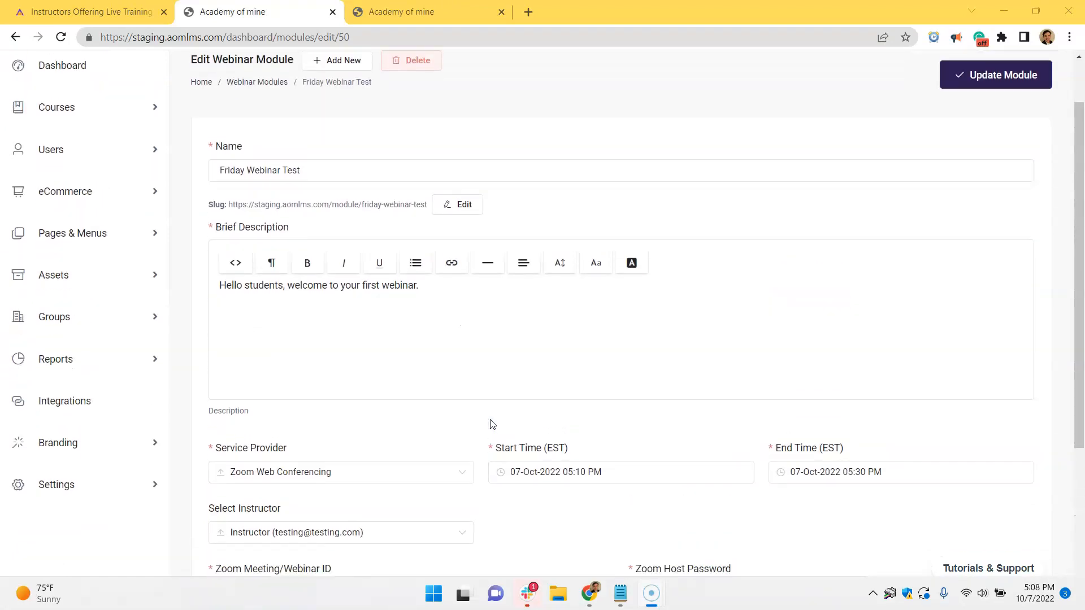
scroll(397, 452, down, 4)
click(297, 472)
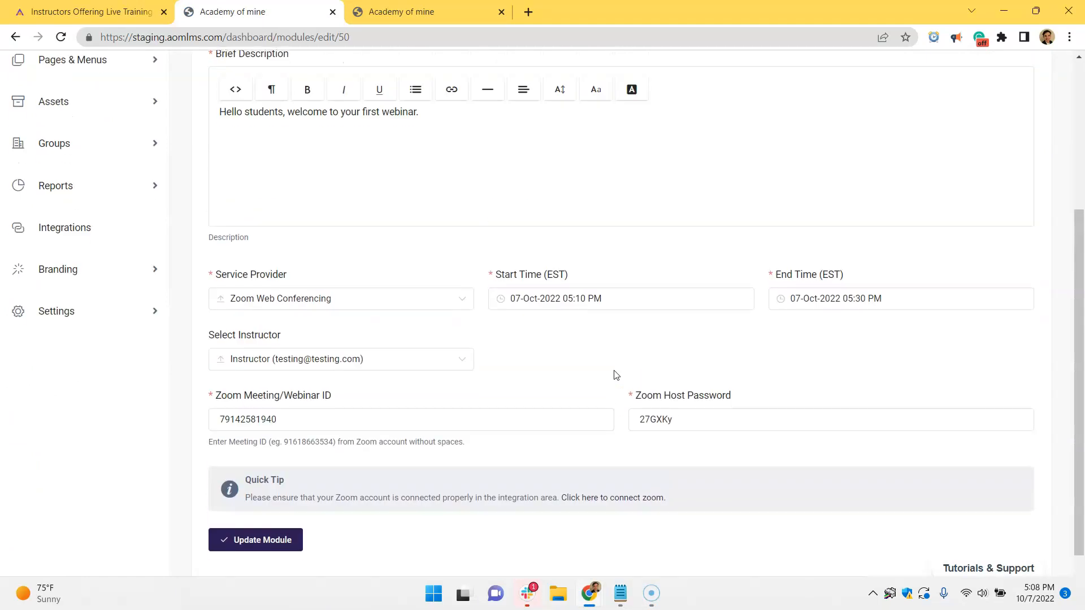
click(581, 310)
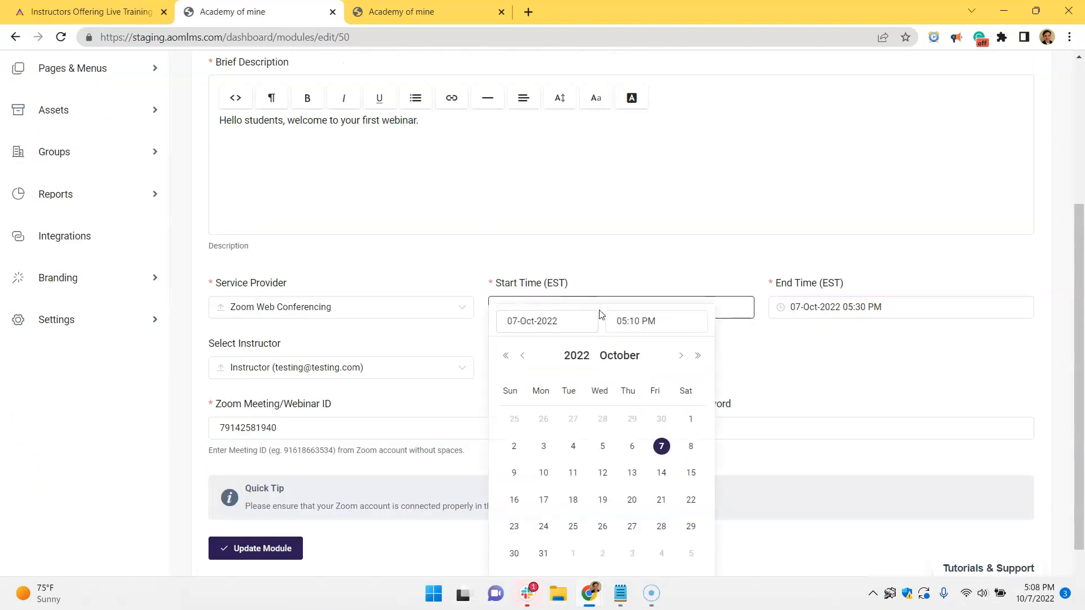
click(626, 322)
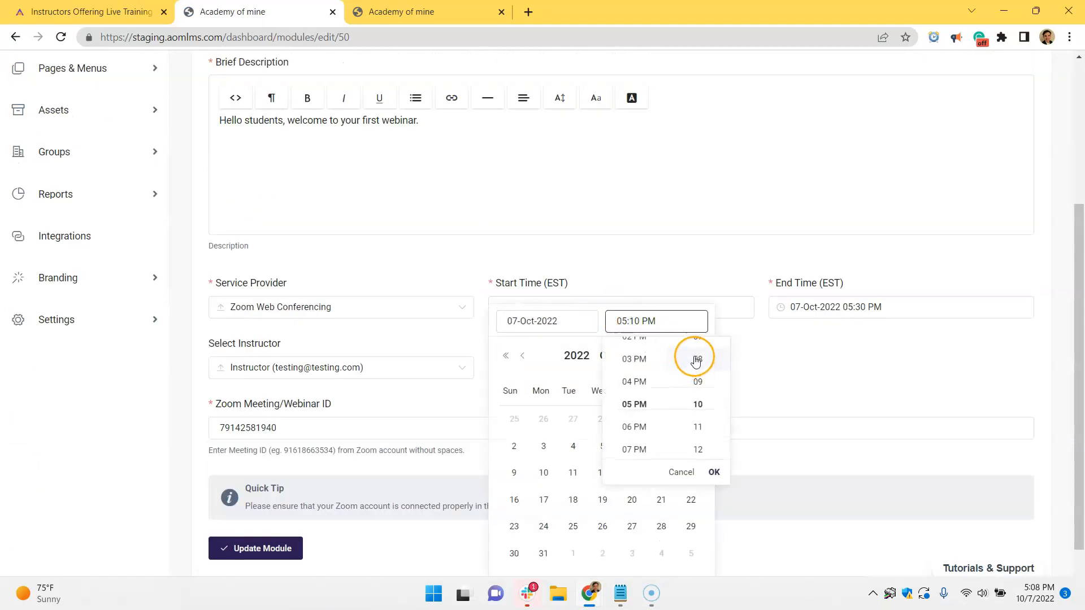
click(714, 472)
scroll(714, 468, down, 2)
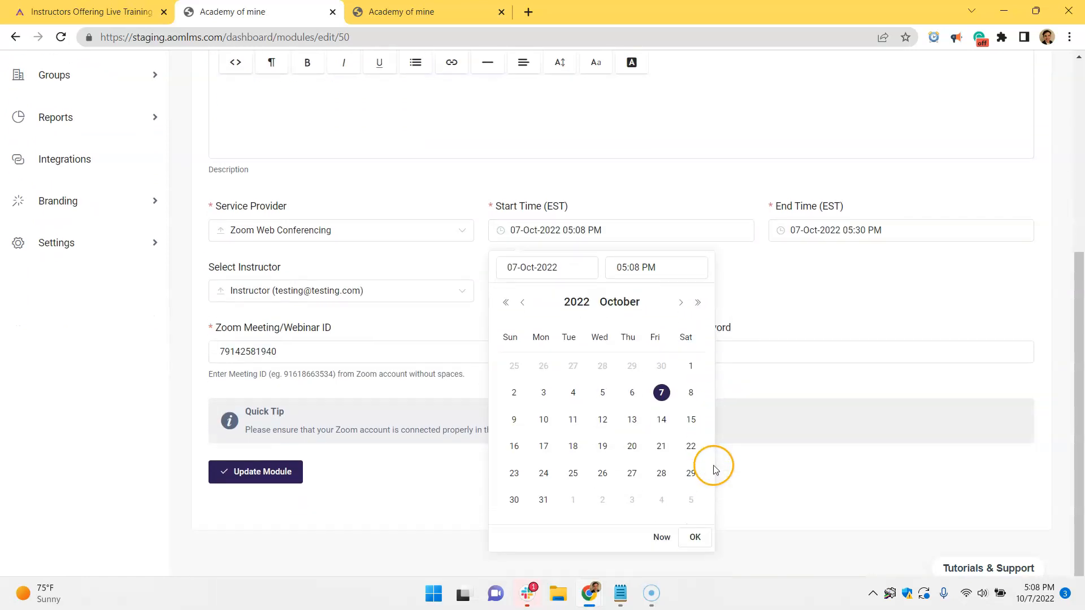
click(695, 536)
click(285, 471)
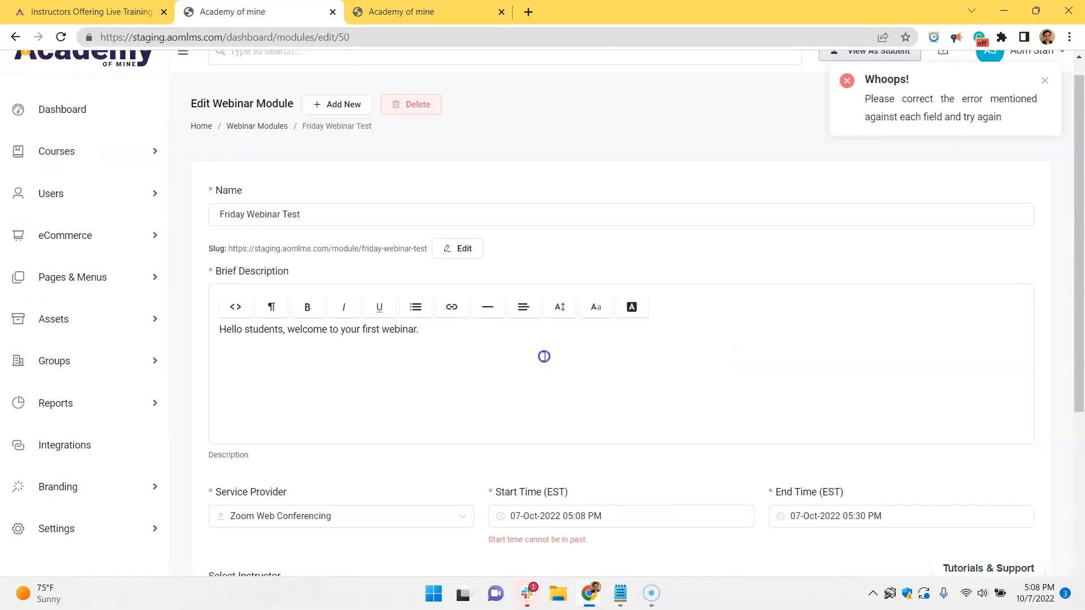
Set the webinar's start time to 05:10 PM and update the module.
scroll(594, 468, down, 2)
drag(589, 476, 488, 475)
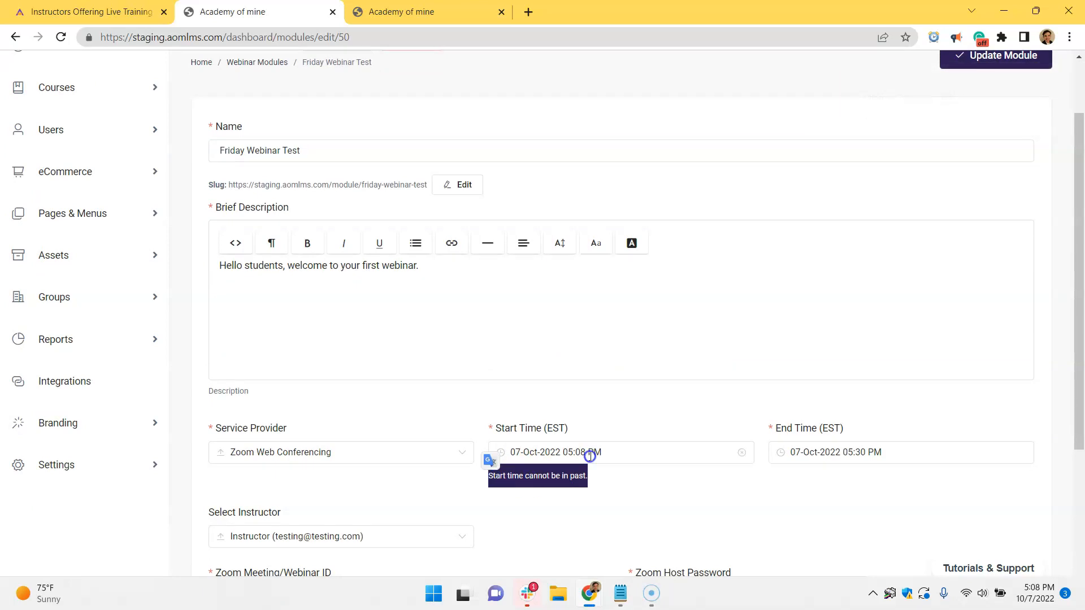
click(586, 456)
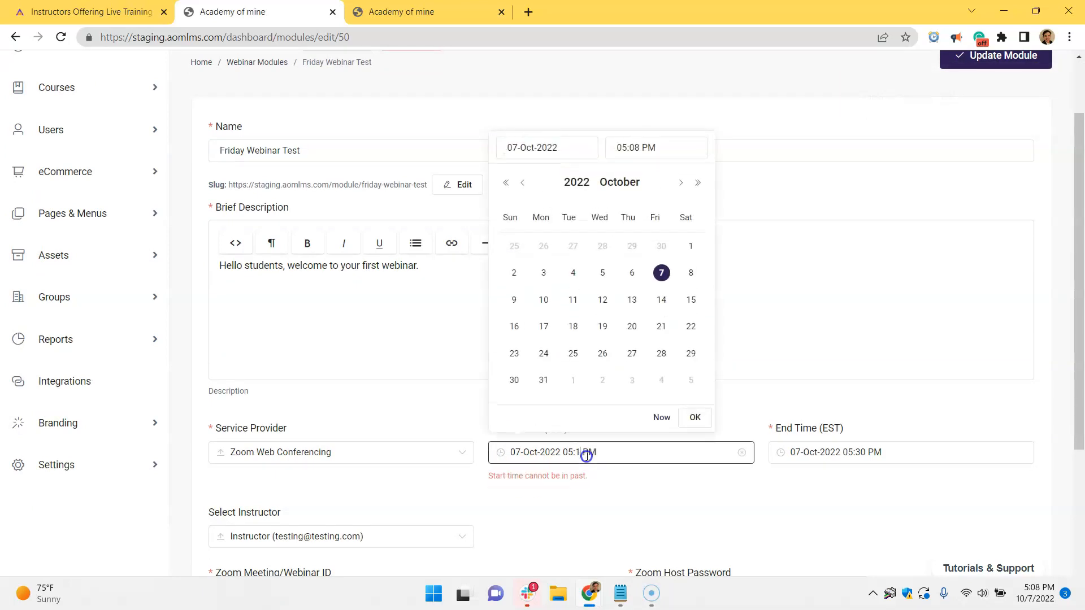
click(663, 417)
click(1008, 61)
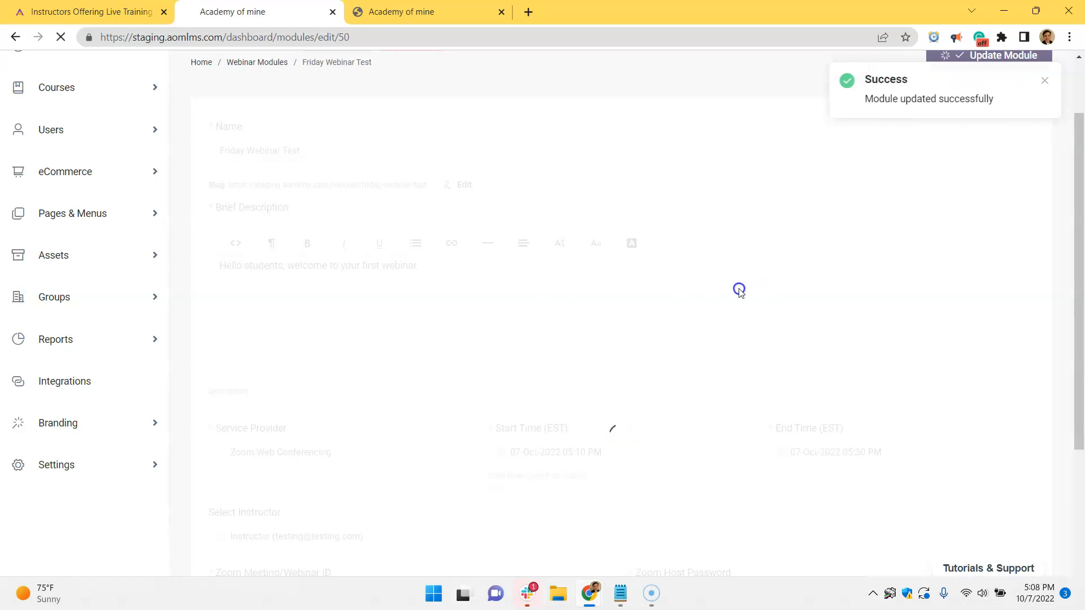
Open General Settings and set the site TimeZone to Eastern Standard Time (GMT-5).
scroll(739, 289, down, 5)
click(262, 168)
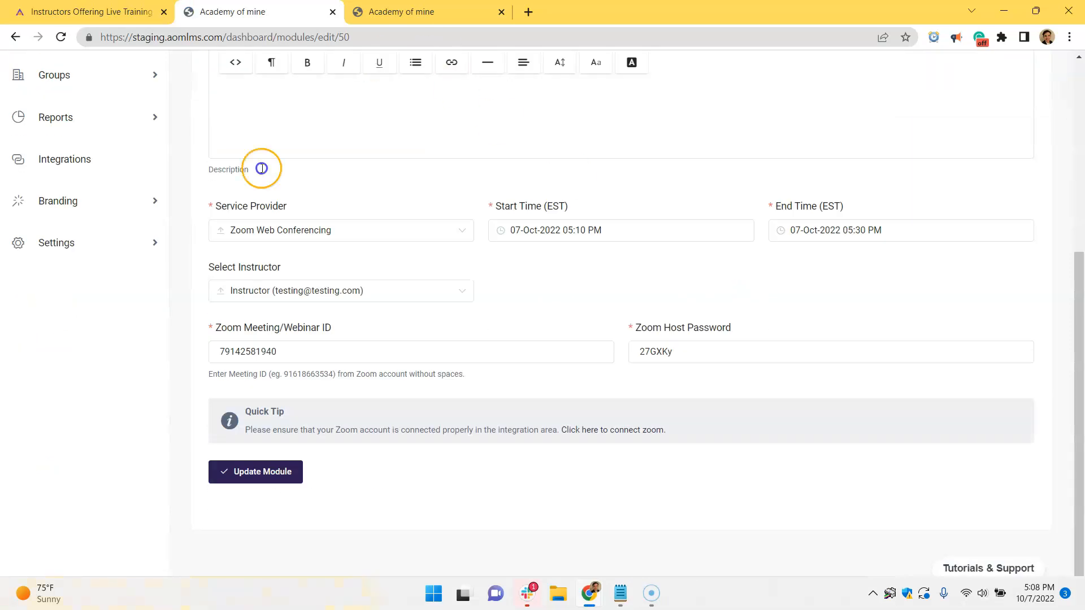
click(126, 249)
click(108, 284)
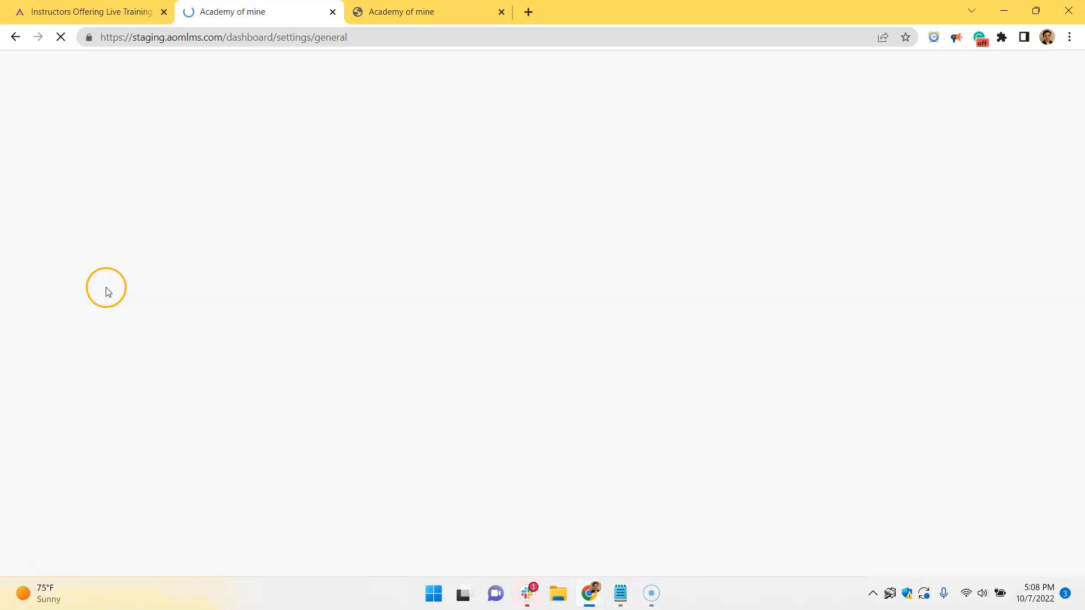
click(690, 349)
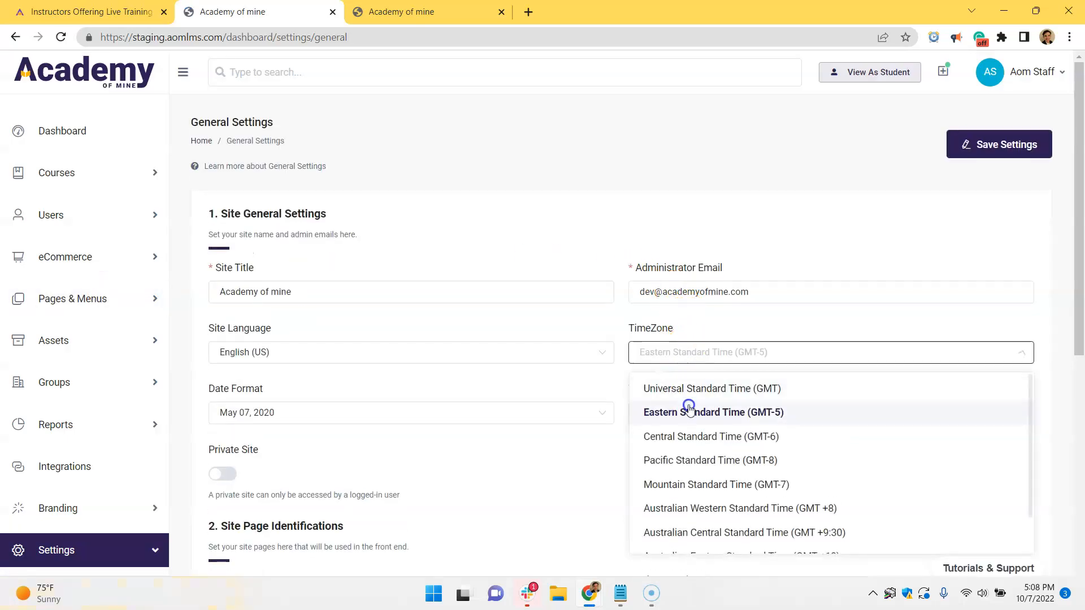
click(705, 353)
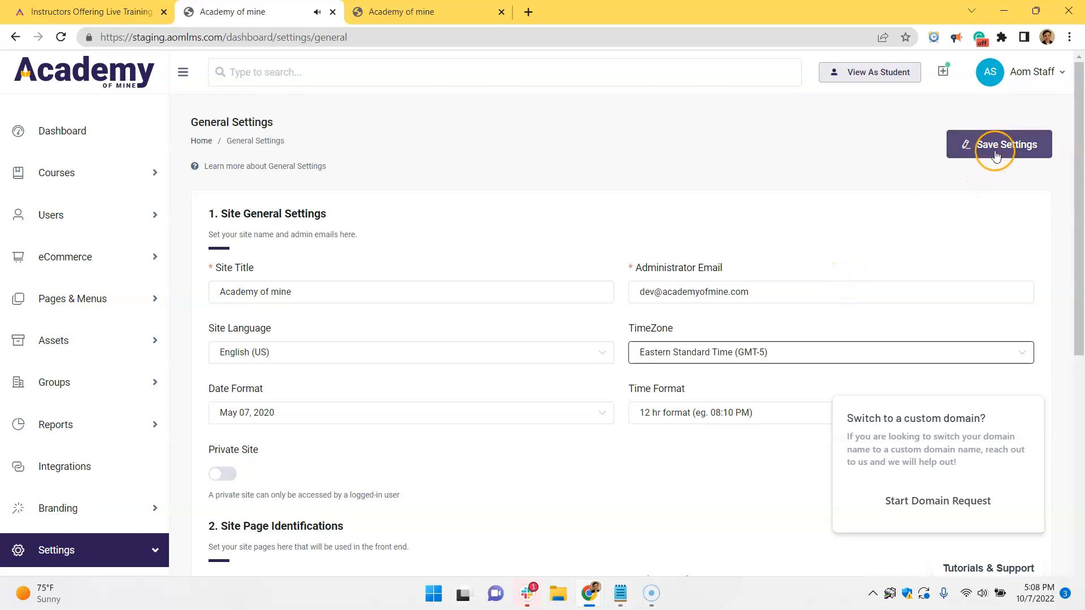
Open the Friday Webinar Test module from the Webinars list to review its settings.
click(66, 192)
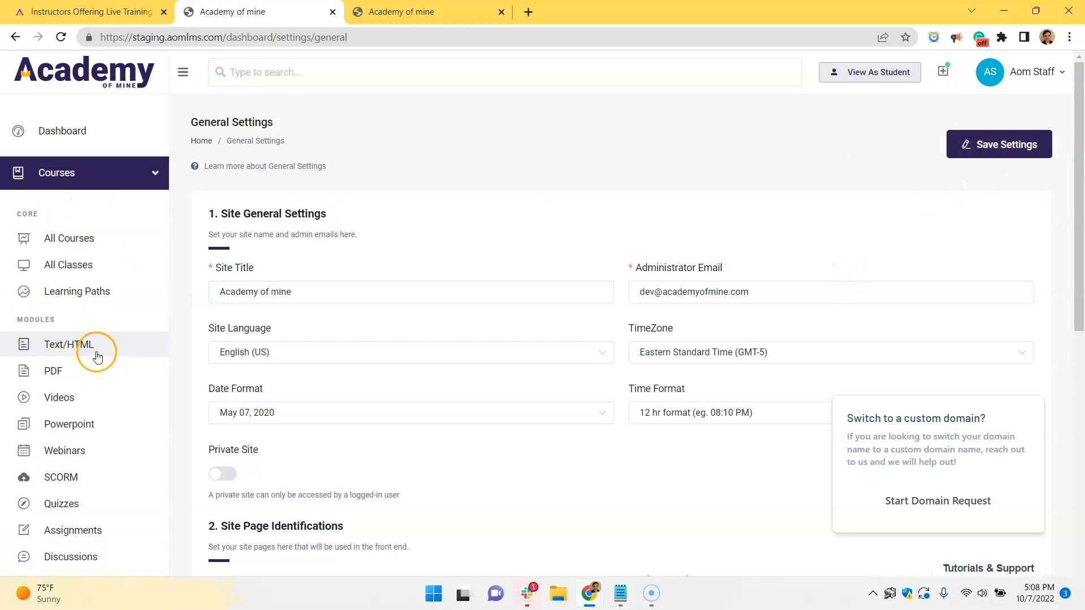
scroll(90, 339, down, 2)
click(87, 366)
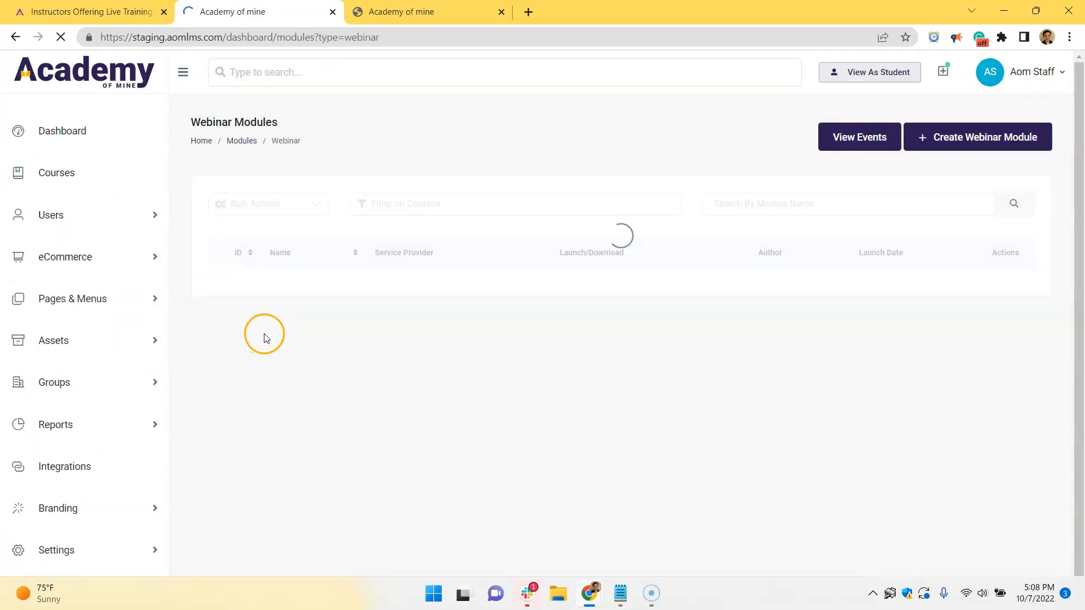
click(347, 293)
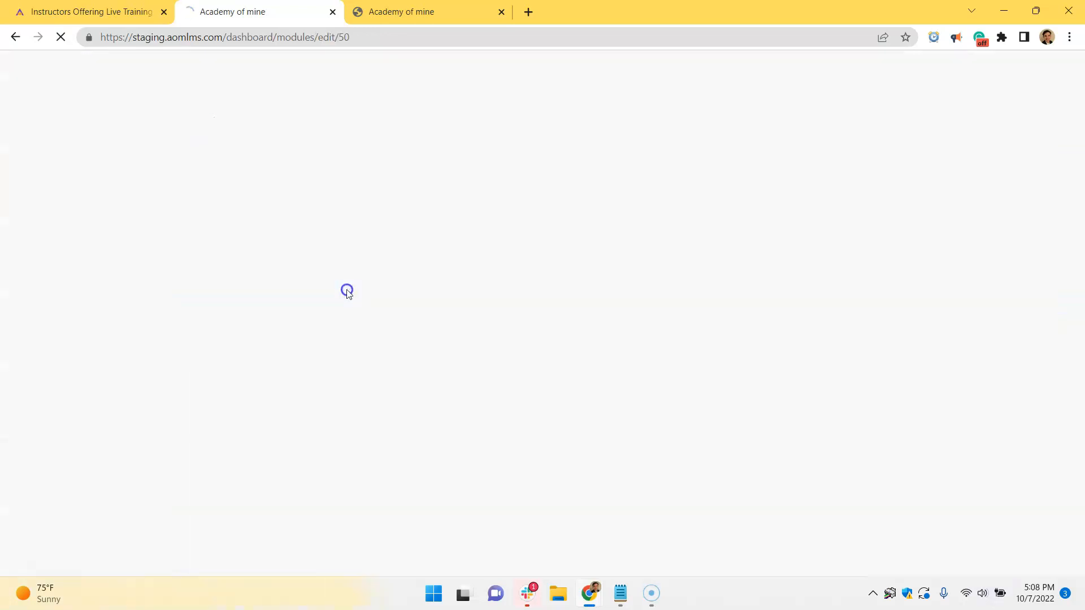
scroll(525, 330, down, 3)
scroll(527, 328, down, 3)
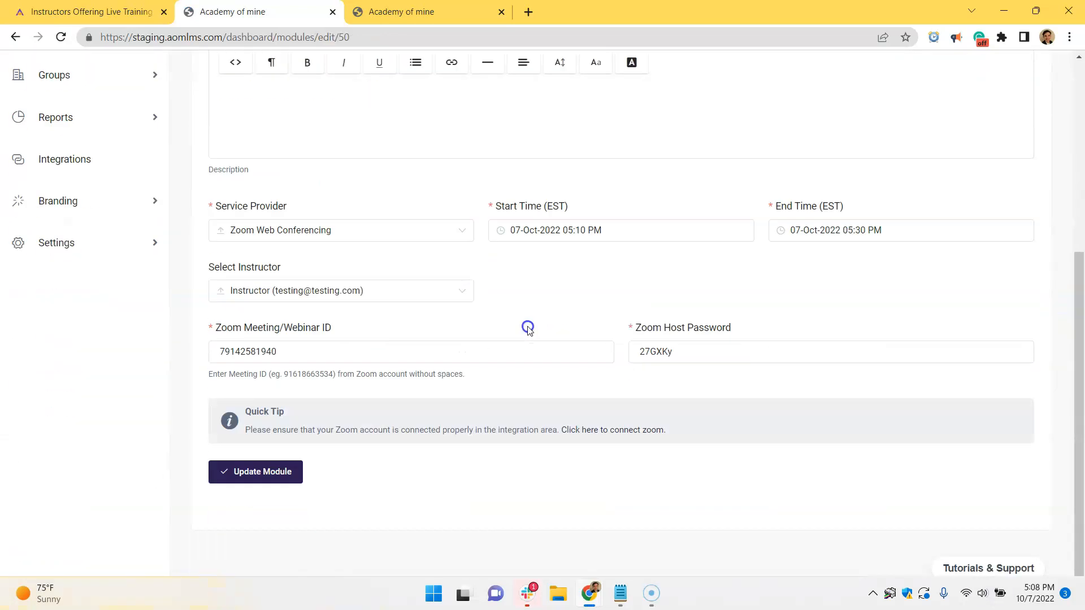
scroll(527, 327, up, 4)
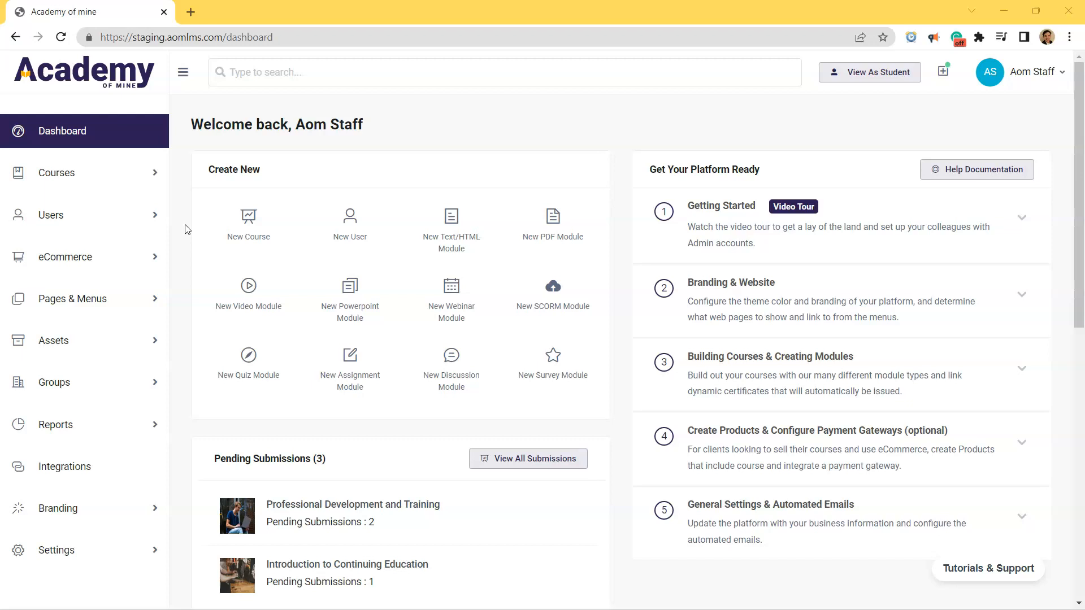
Open the Professional Development and Training course for editing.
click(136, 186)
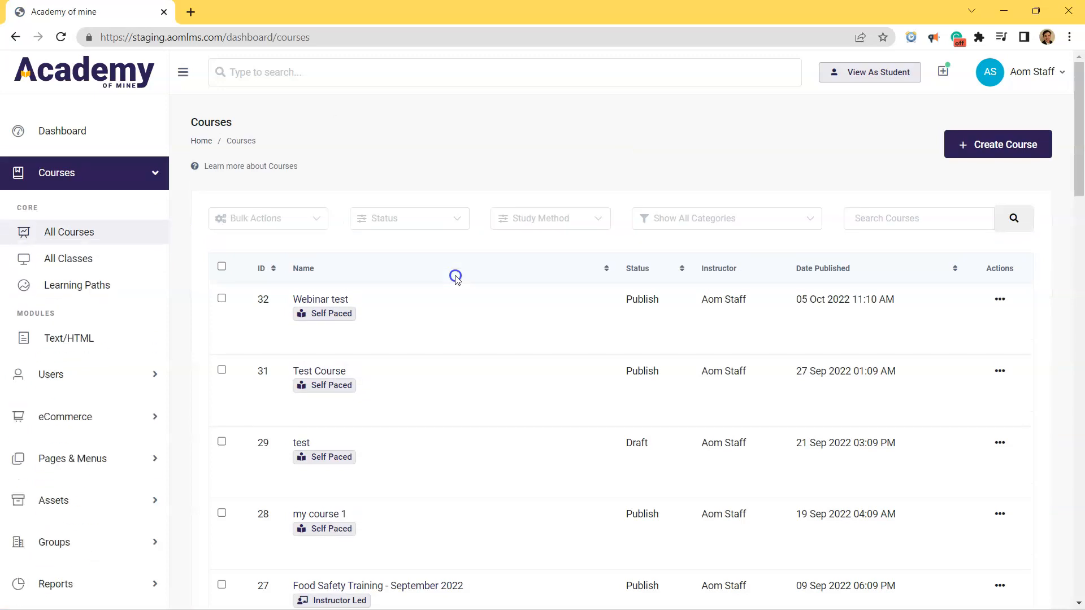
scroll(455, 277, down, 20)
scroll(455, 277, down, 5)
mouse_move(417, 274)
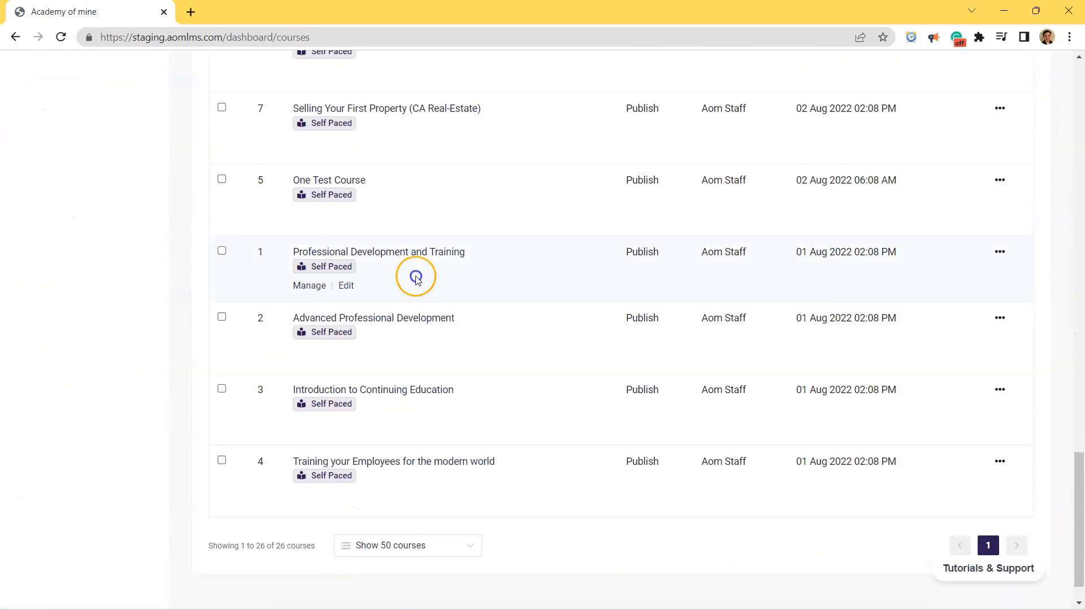
click(347, 287)
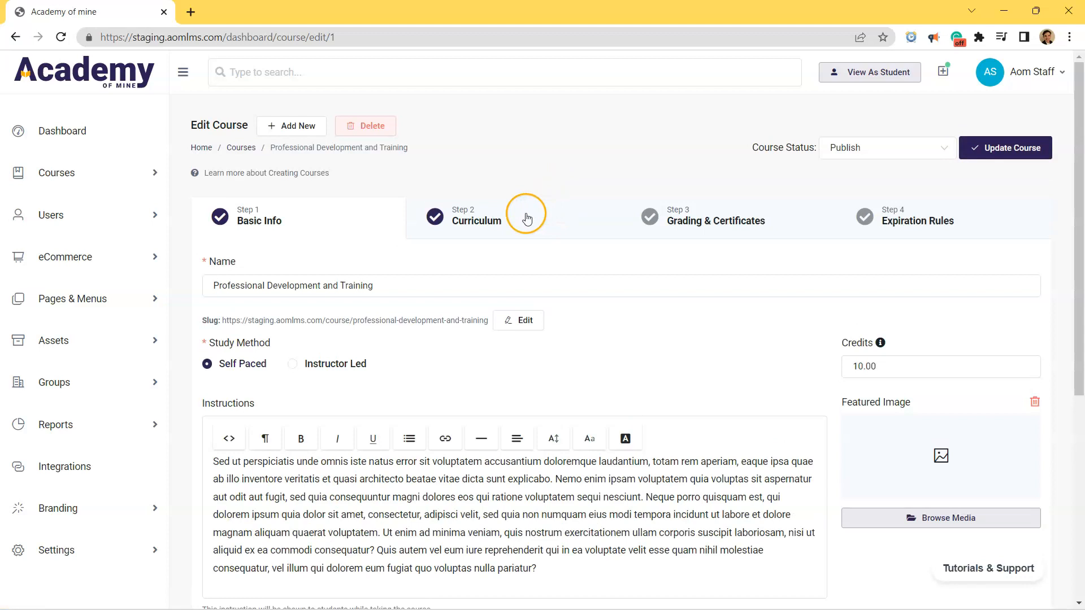
Add the existing Friday Webinar Test module to the course's curriculum.
click(525, 216)
scroll(508, 218, down, 20)
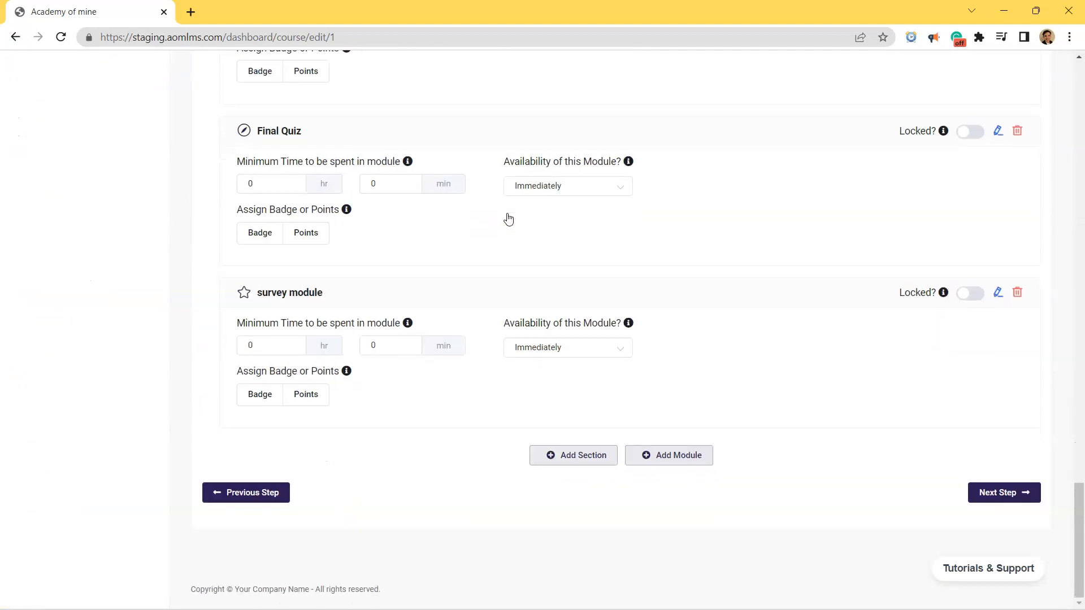
click(681, 456)
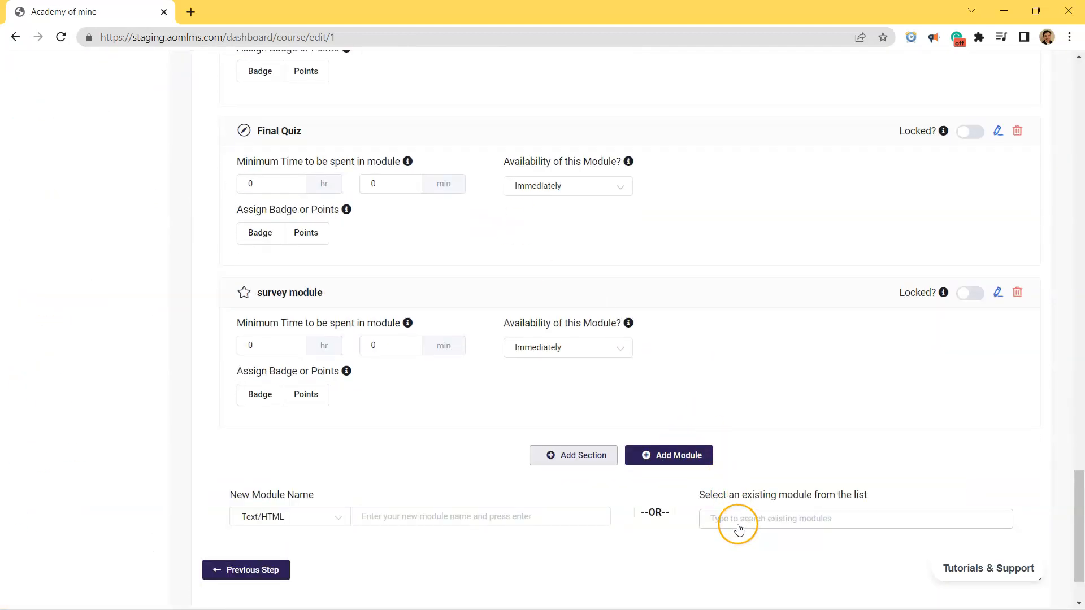
click(721, 518)
text(fr)
click(754, 525)
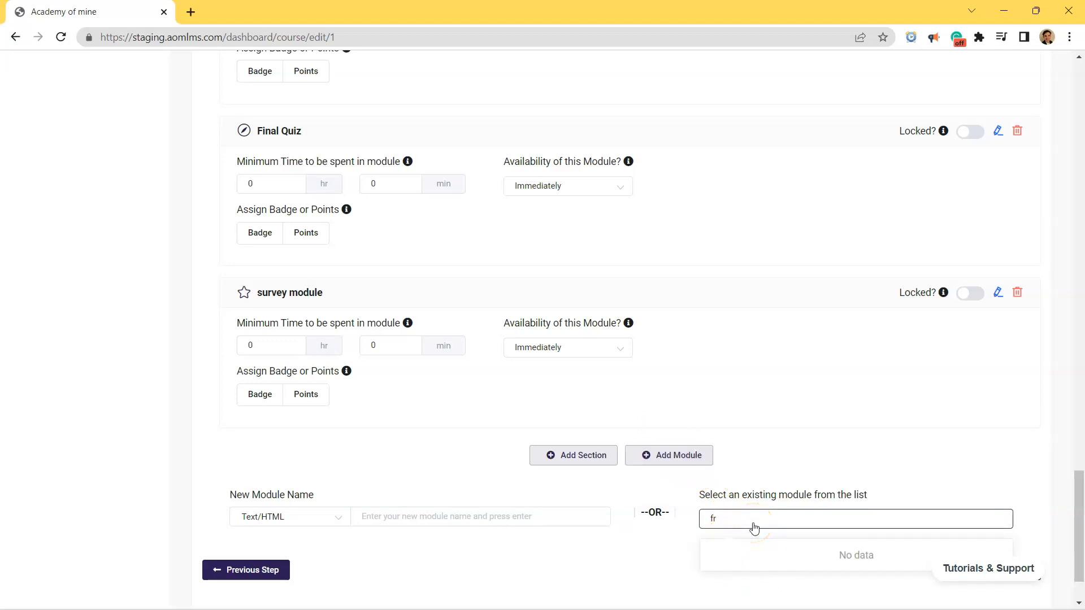
click(728, 478)
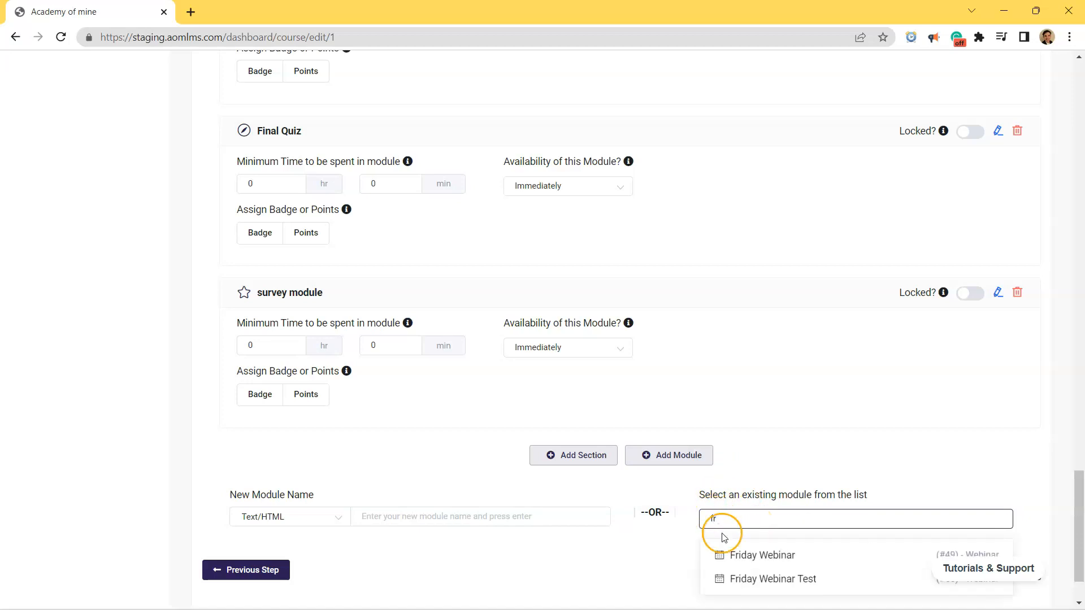
click(720, 580)
Move the Friday Webinar Test module to the top of the curriculum and update the course.
scroll(413, 477, down, 3)
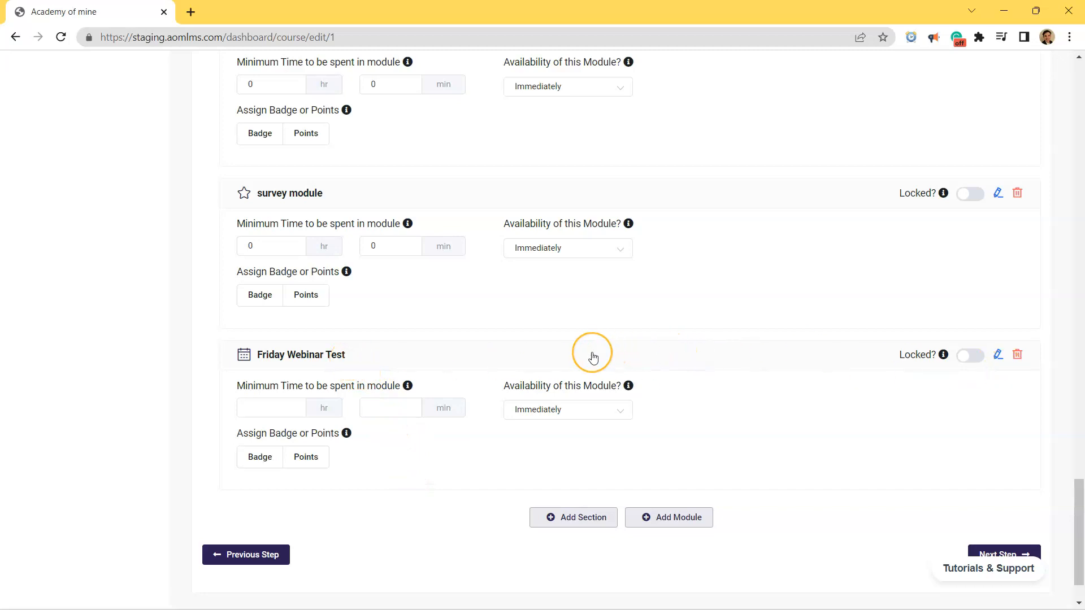
drag(593, 357, 557, 303)
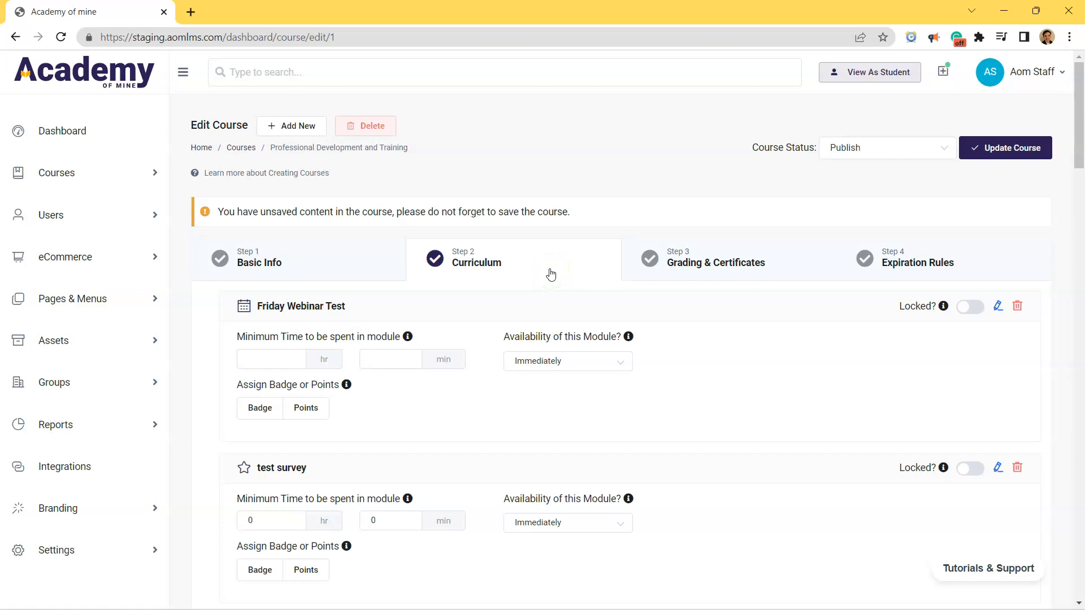
click(998, 148)
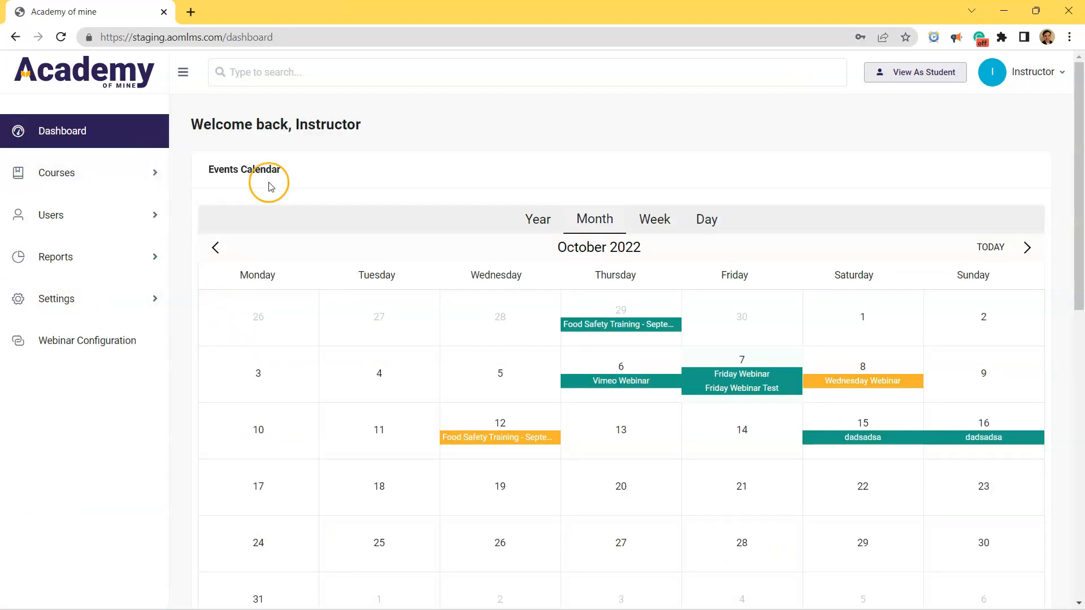
As the instructor, open the Friday Webinar Test event on 7 October in the events calendar and launch it.
drag(293, 125, 368, 125)
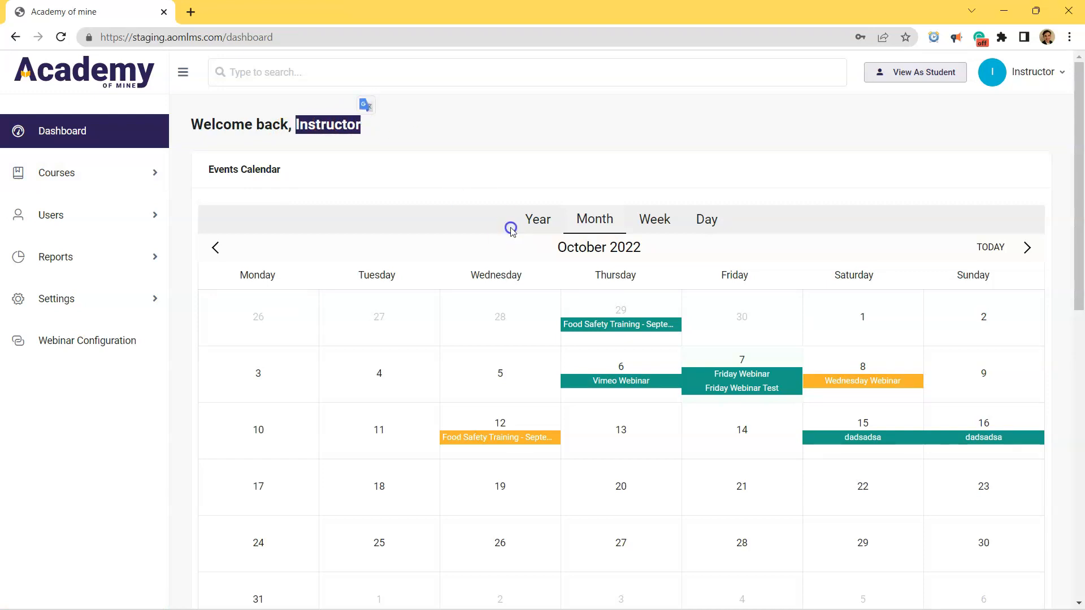
scroll(757, 386, down, 2)
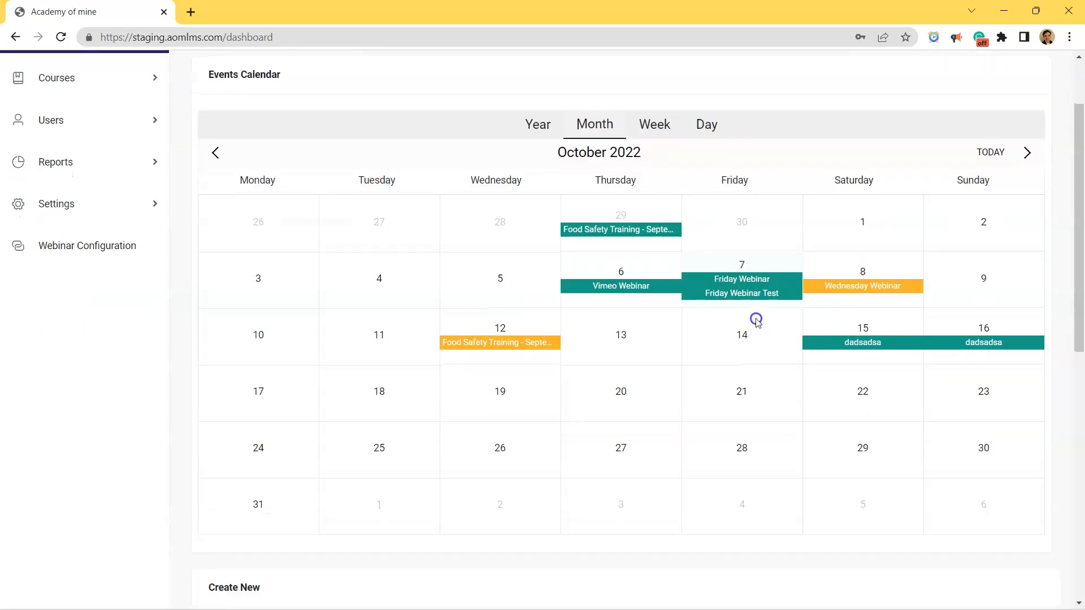
click(750, 297)
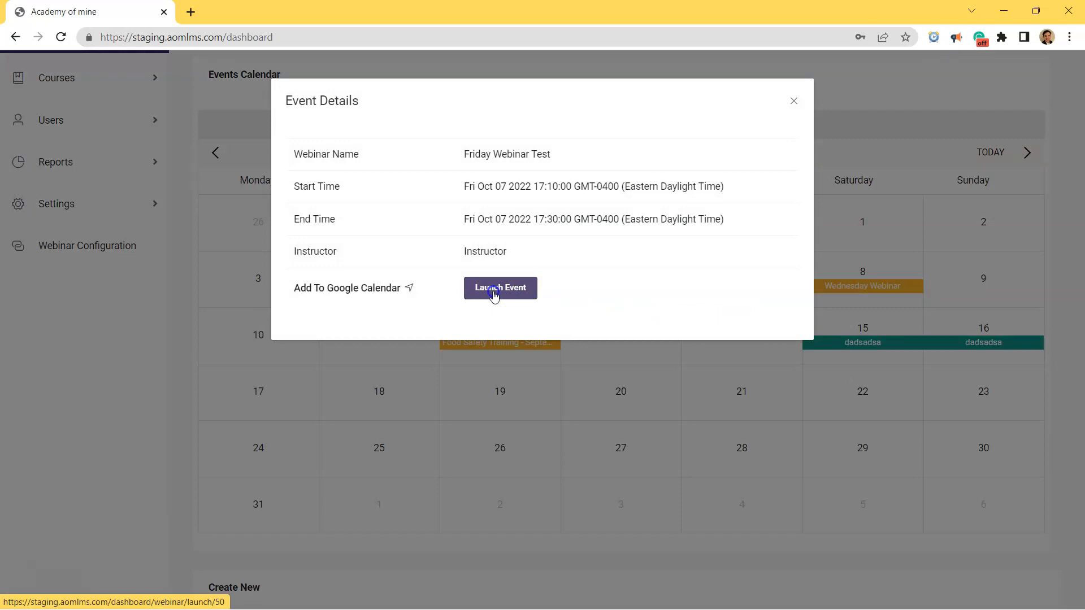
click(494, 290)
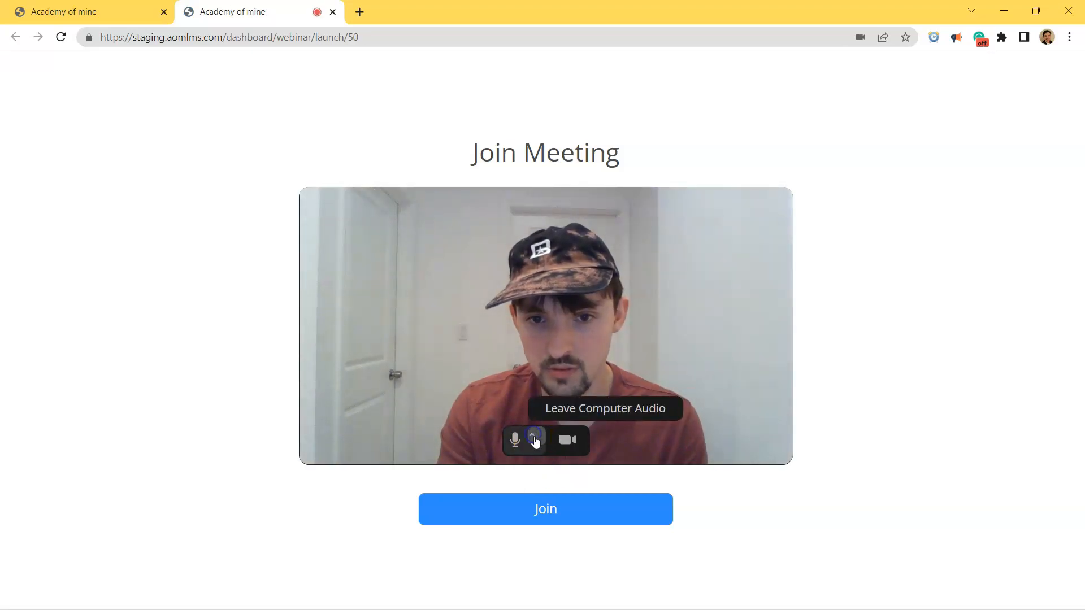
click(557, 504)
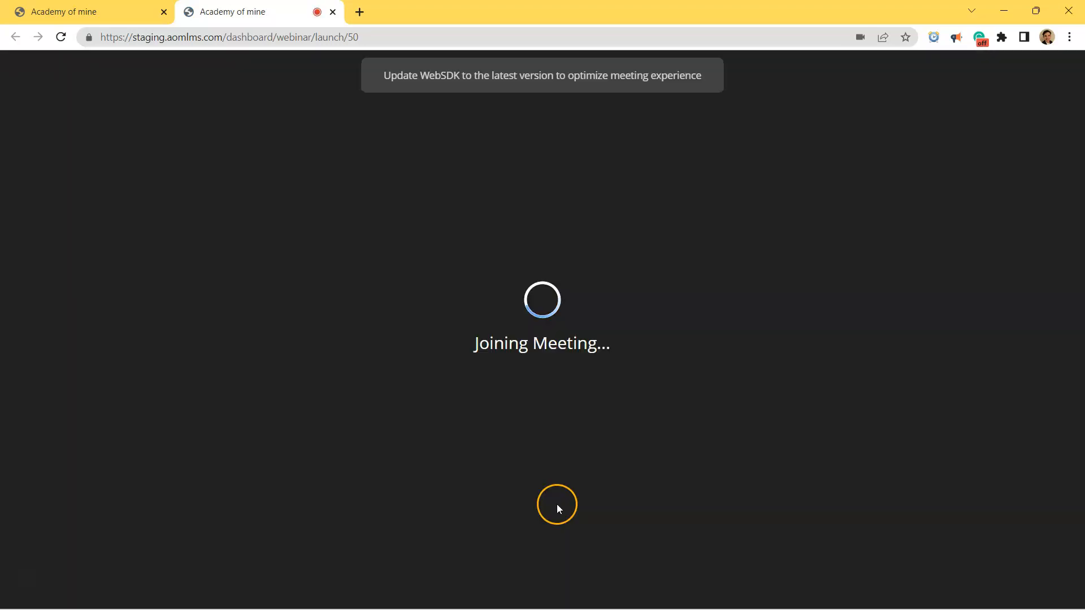